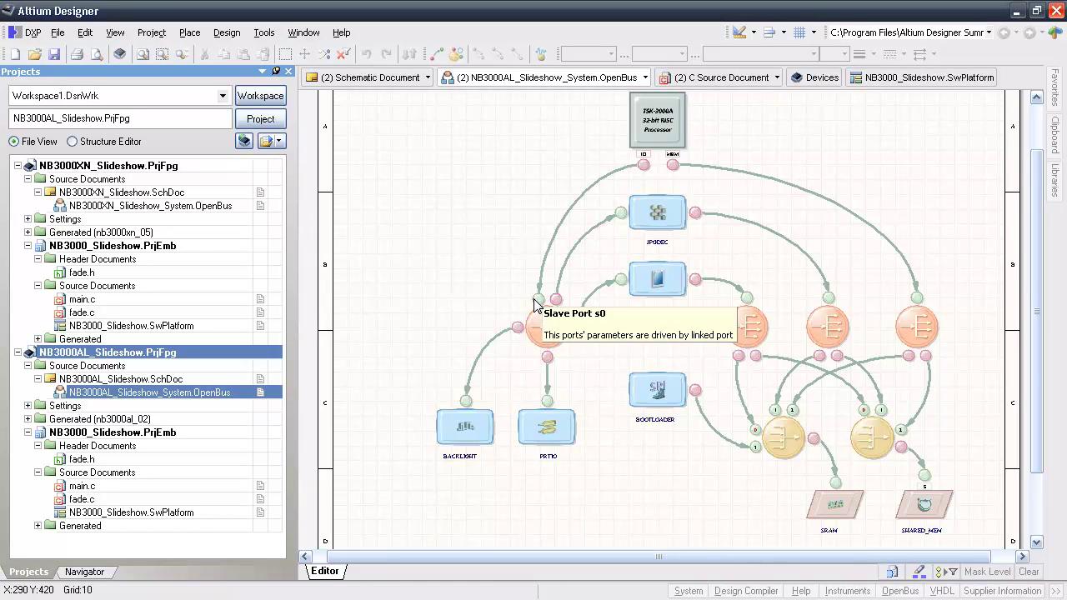
# Open NB3000XN_Slideshow.SchDoc and the NB3000XN OpenBus document, zooming in on BOOTLOADER
pyautogui.click(150, 208)
pyautogui.click(141, 193)
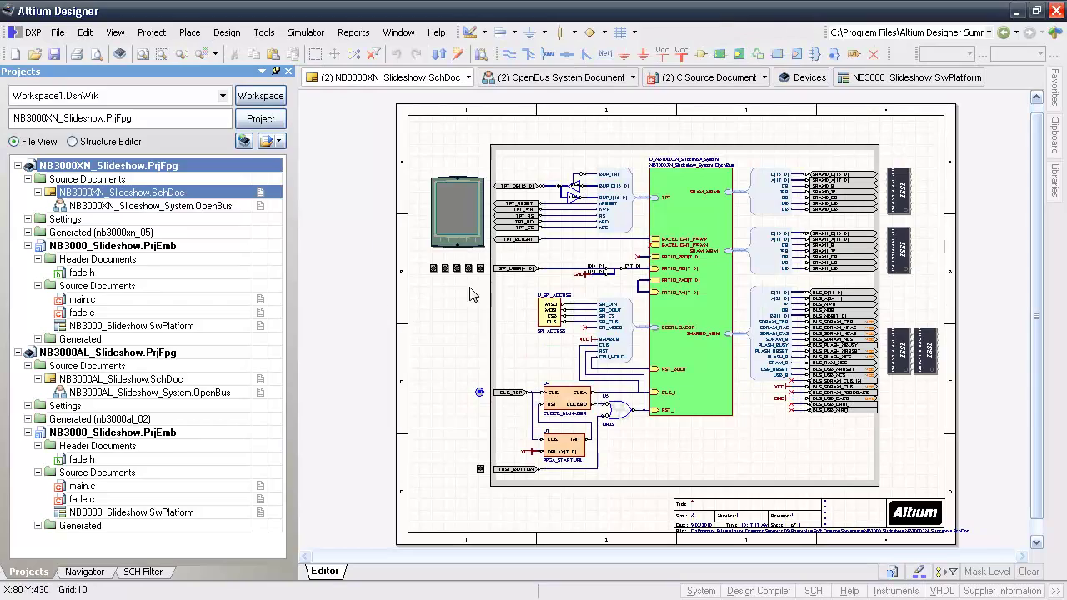
pyautogui.click(153, 207)
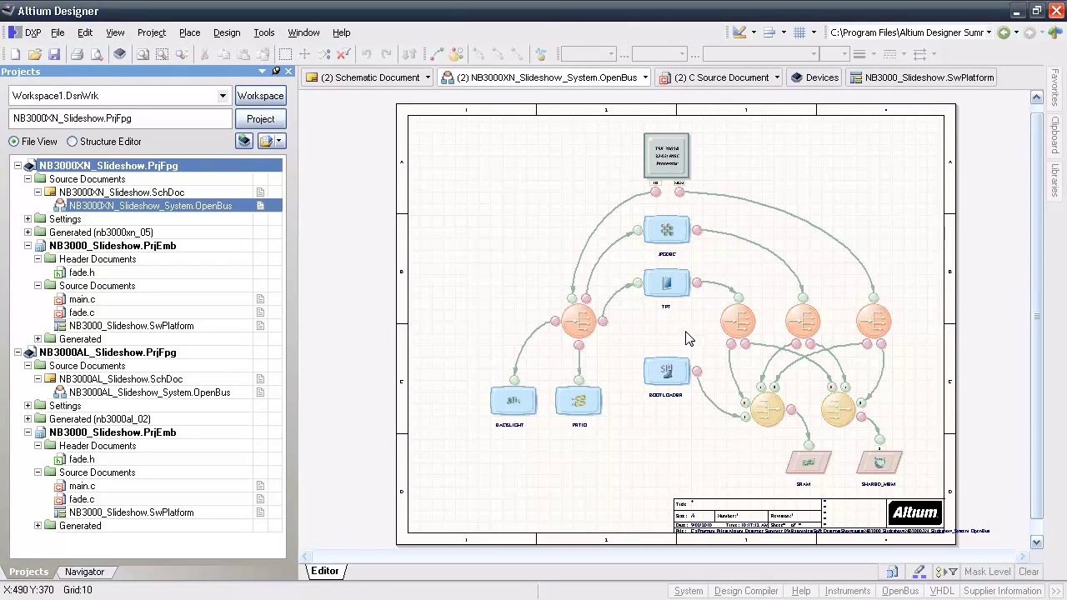
pyautogui.keyDown('ctrl'); pyautogui.scroll(3, 673, 375); pyautogui.keyUp('ctrl')
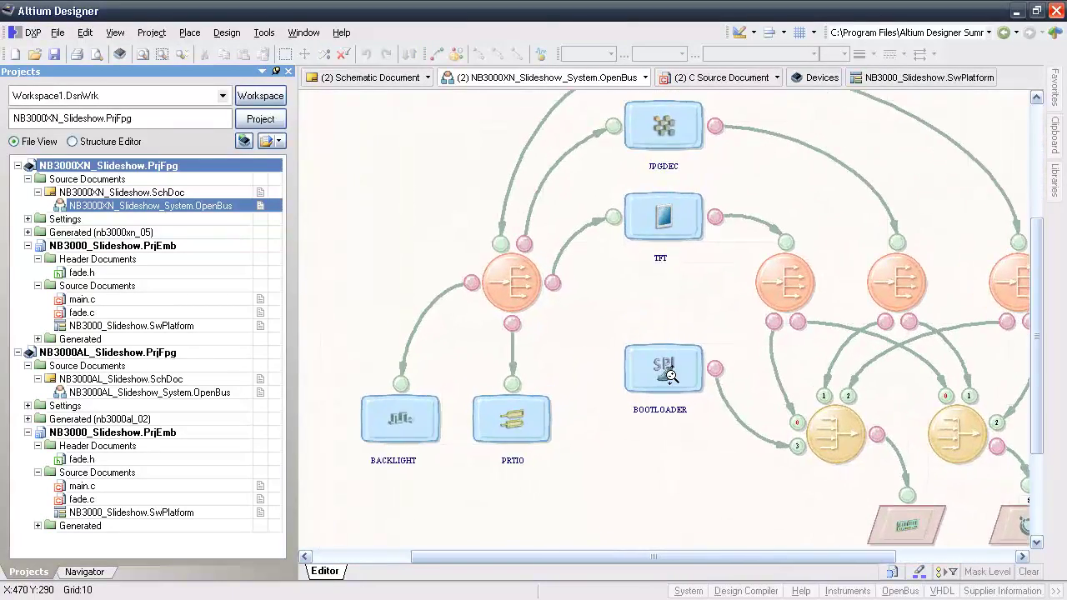
pyautogui.keyDown('ctrl'); pyautogui.scroll(1, 671, 375); pyautogui.keyUp('ctrl')
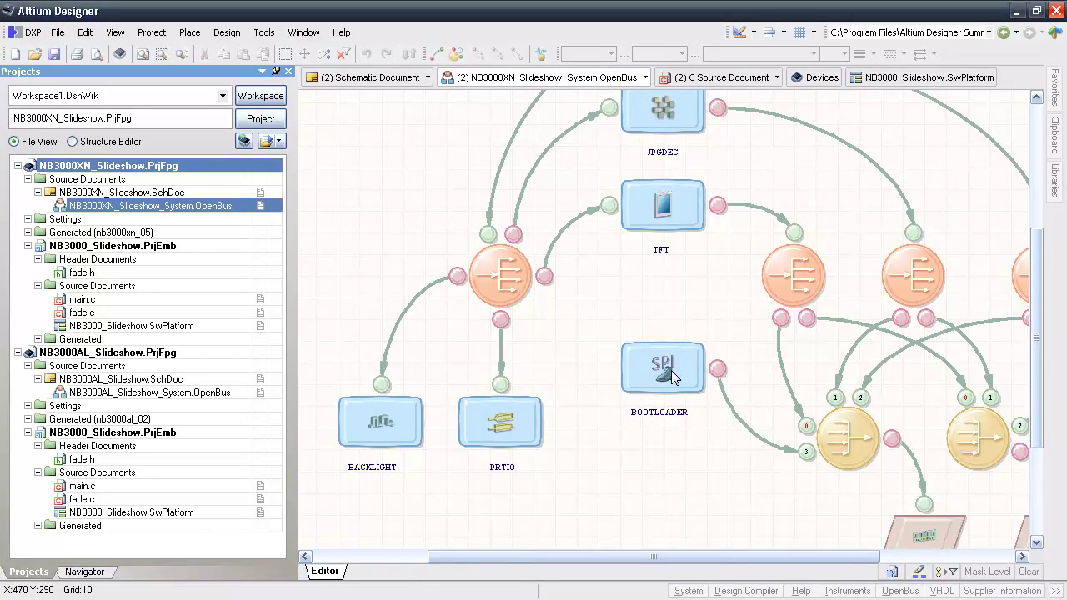
pyautogui.doubleClick(172, 192)
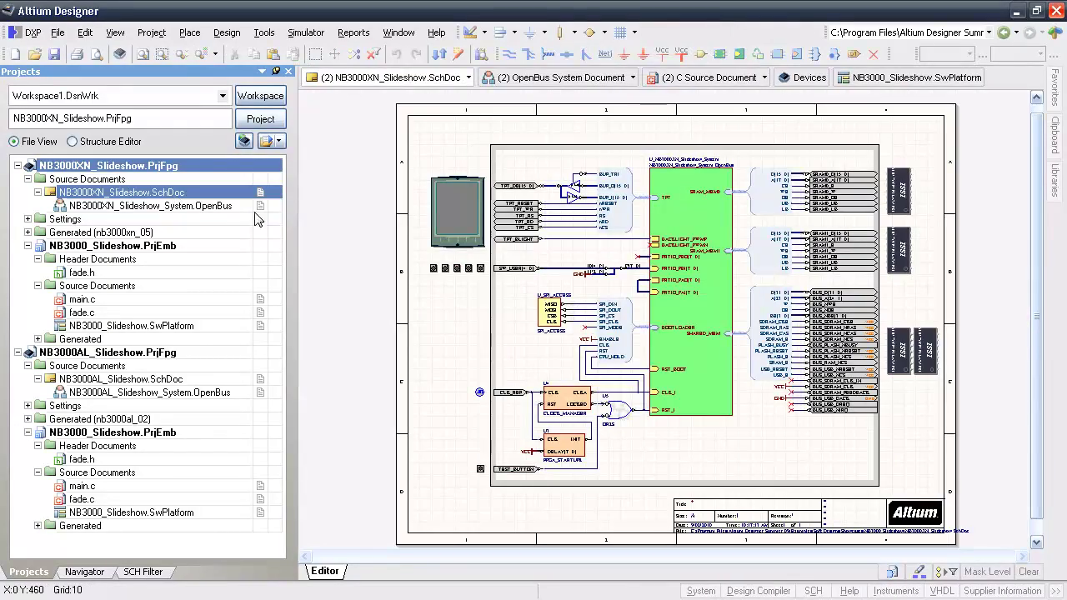
pyautogui.keyDown('ctrl'); pyautogui.scroll(1, 538, 309); pyautogui.keyUp('ctrl')
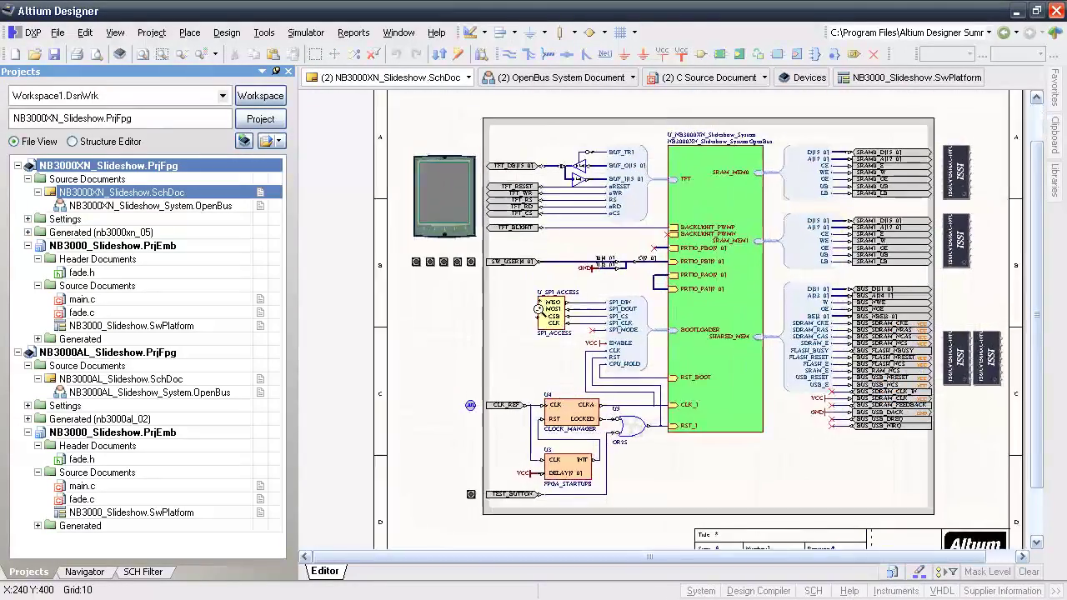
pyautogui.keyDown('ctrl'); pyautogui.scroll(2, 537, 310); pyautogui.keyUp('ctrl')
# Filter the list for 'spi' and select the signal harness beside SPI_ACCESS
pyautogui.moveTo(1054, 177)
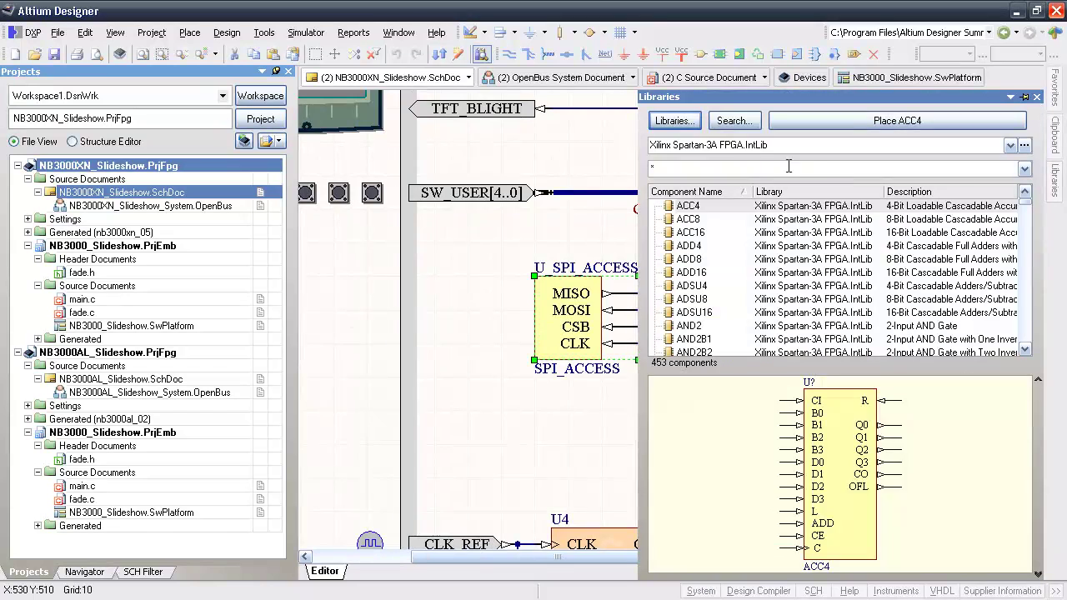
pyautogui.click(729, 219)
pyautogui.write('spi')
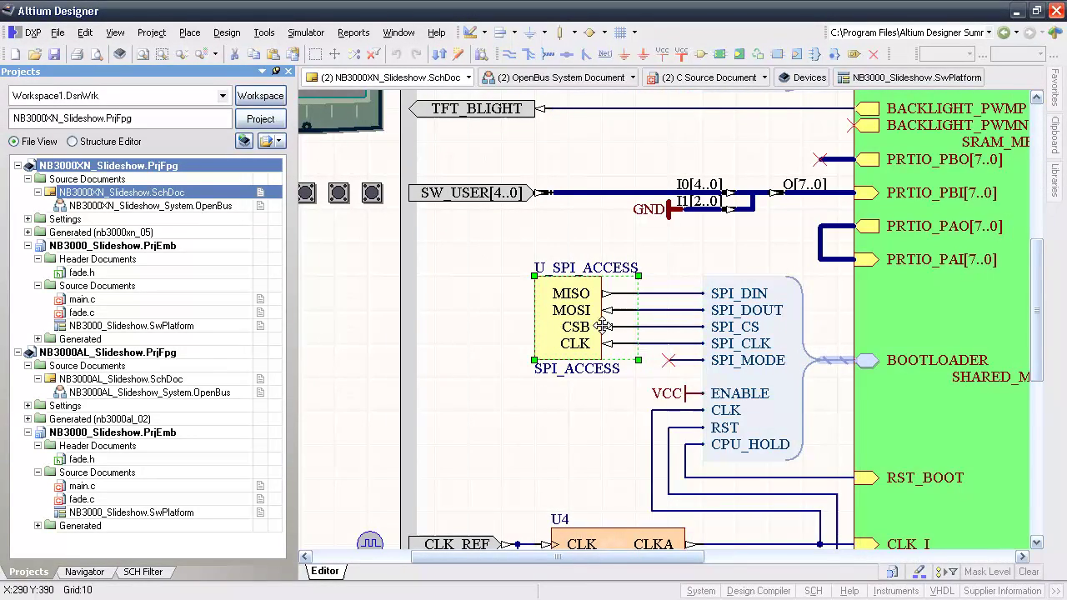
pyautogui.click(792, 379)
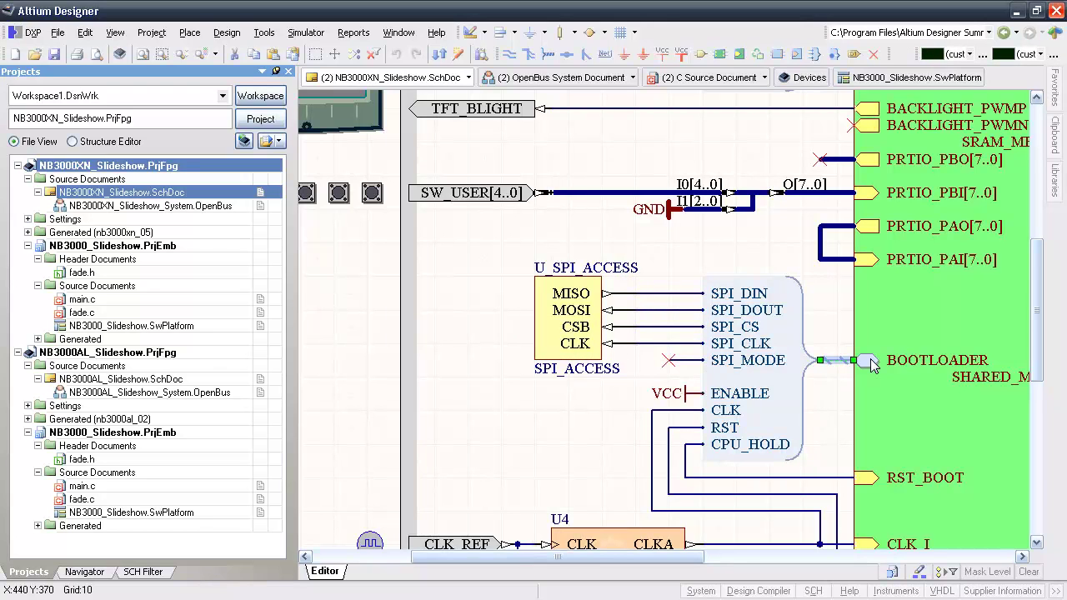
# Jump to the OpenBus BOOTLOADER and review its source address 0x00119800 and 292k to copy
pyautogui.keyDown('ctrl'); pyautogui.doubleClick(867, 361); pyautogui.keyUp('ctrl')
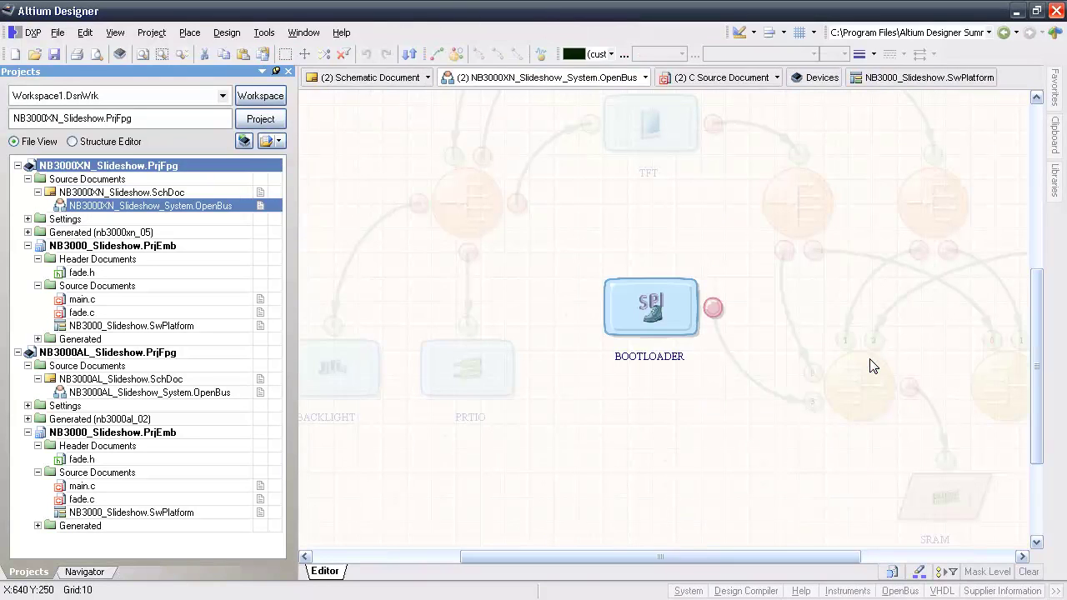
pyautogui.rightClick(682, 328)
pyautogui.click(754, 553)
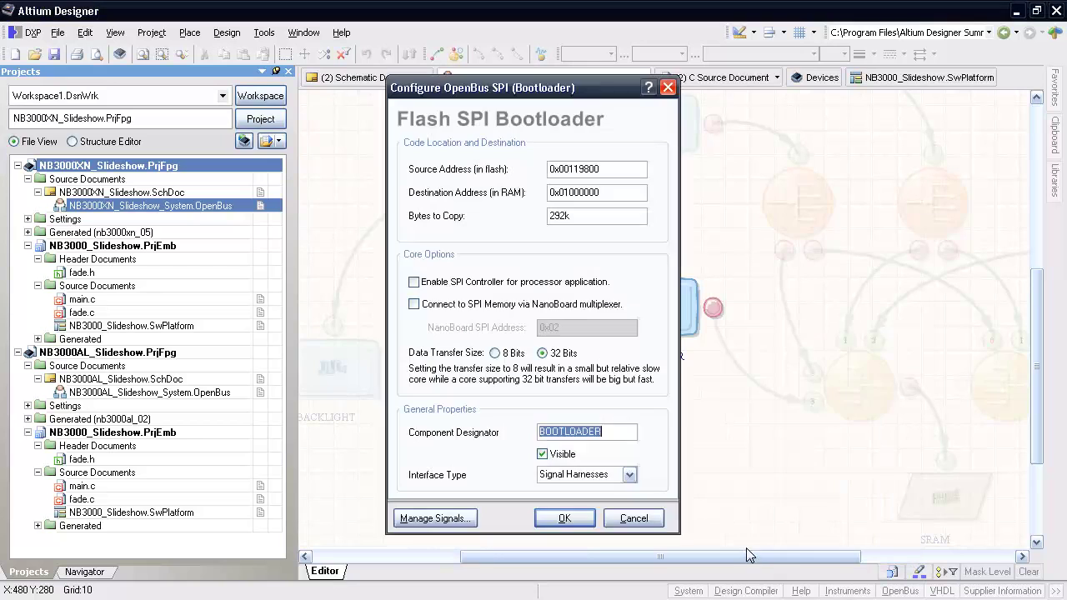
pyautogui.click(622, 170)
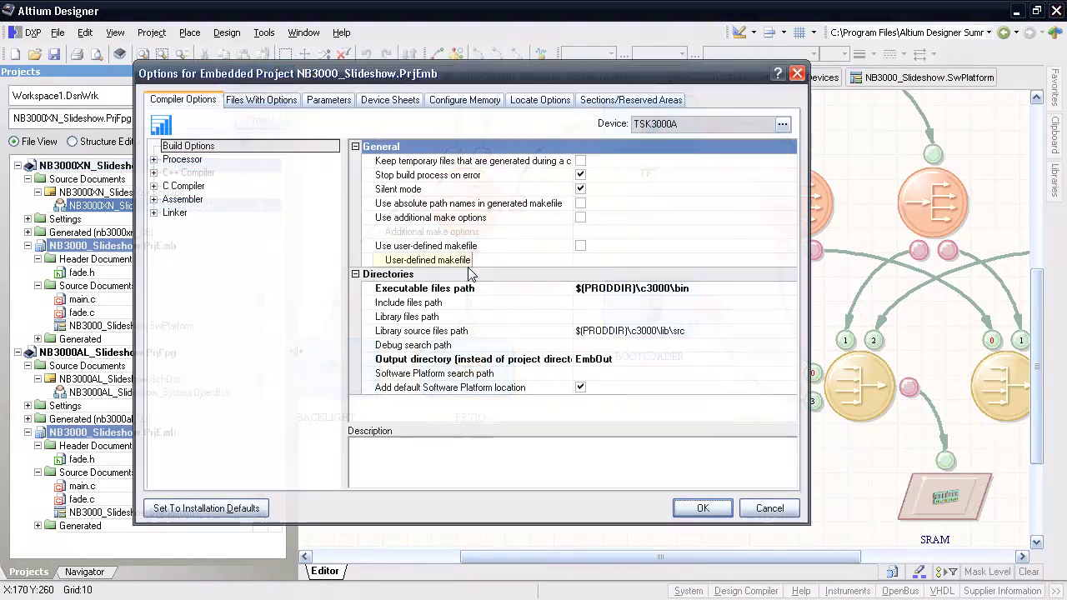
# Inspect Sections/Reserved Areas and the memory list's EXT_ROM (0x01000000, 292k), then cancel
pyautogui.click(614, 104)
pyautogui.click(467, 102)
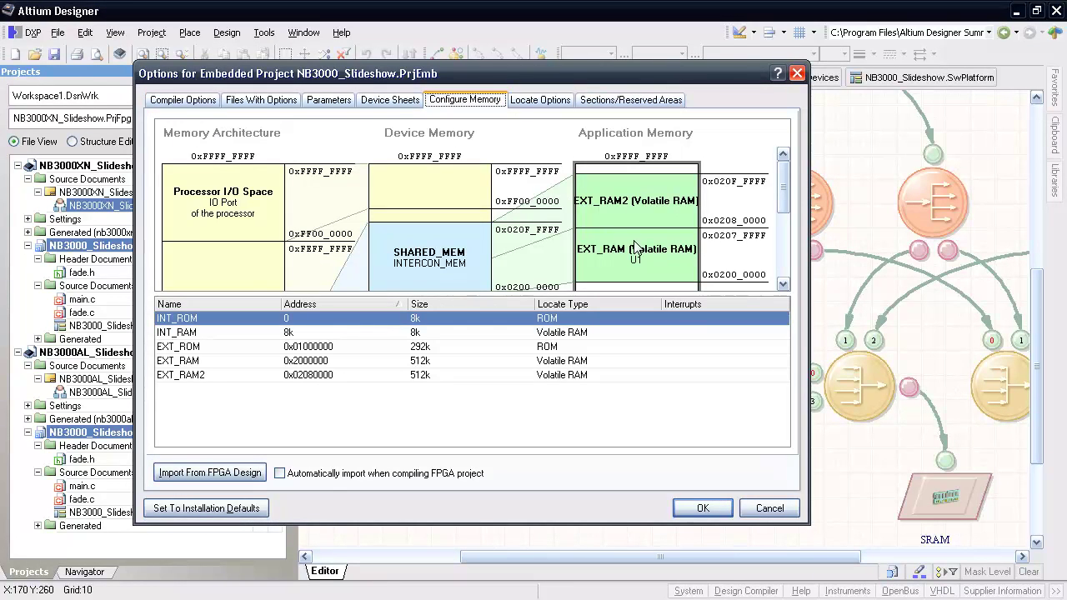
pyautogui.scroll(-1, 787, 217)
pyautogui.scroll(-1, 787, 217)
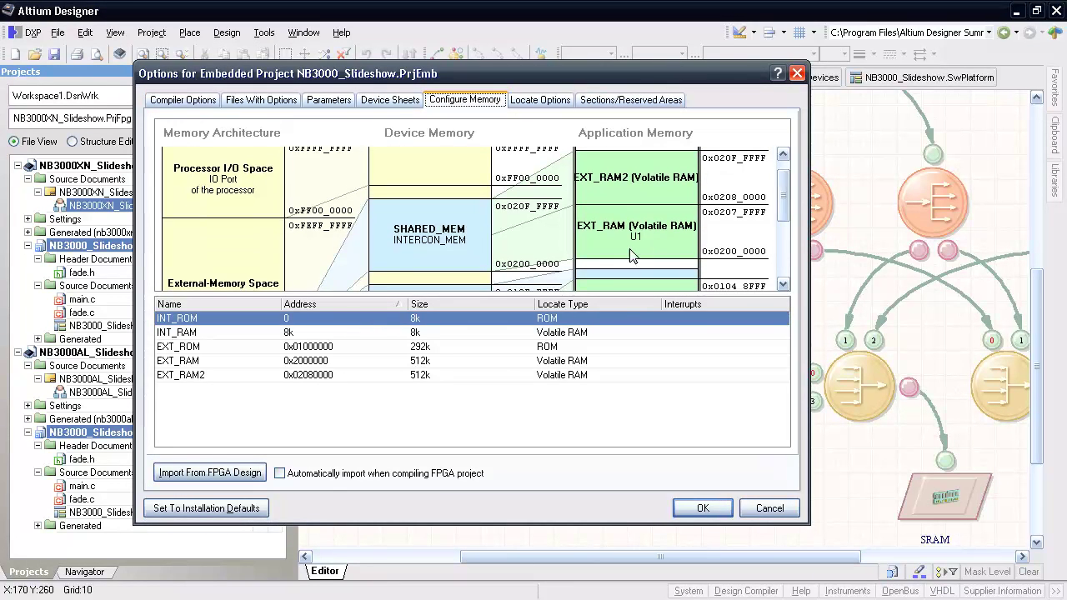
pyautogui.click(506, 347)
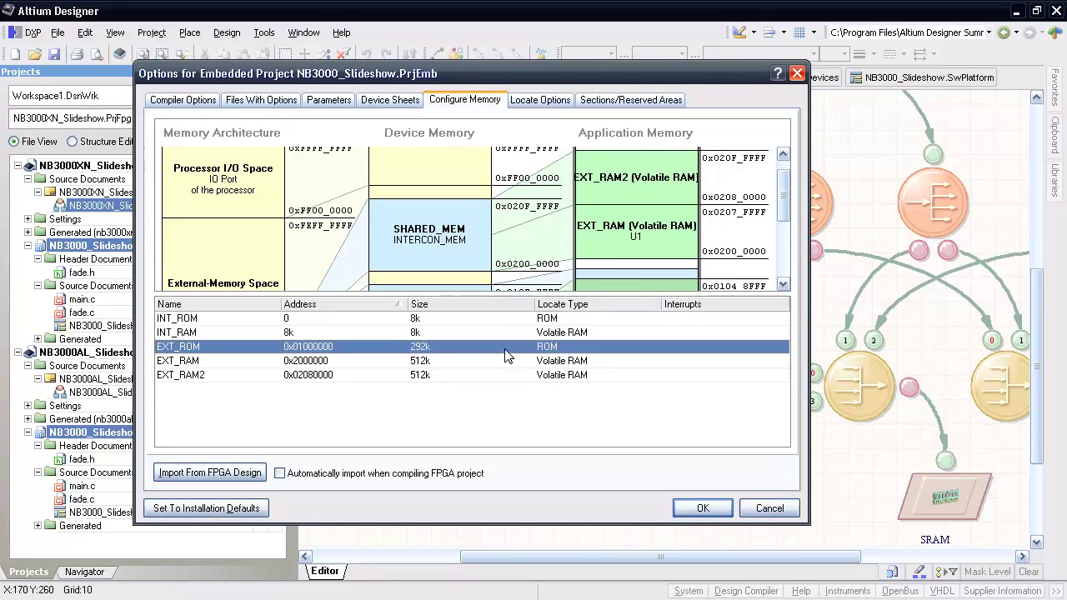
pyautogui.click(767, 508)
# Reconfigure BOOTLOADER, ticking then unticking 'Connect to SPI Memory via NanoBoard multiplexer'
pyautogui.rightClick(663, 318)
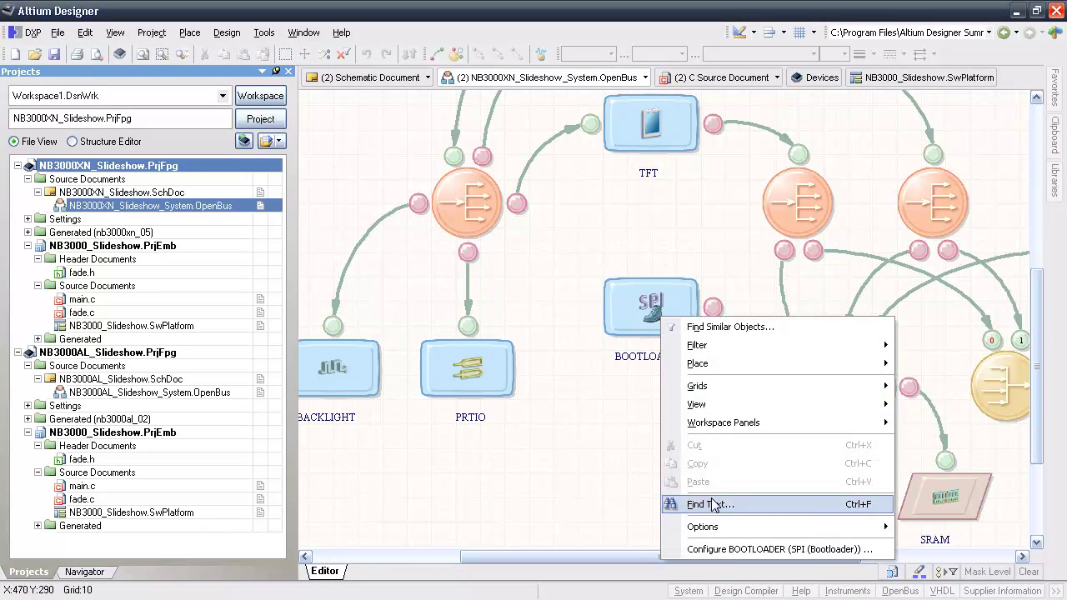
pyautogui.click(717, 543)
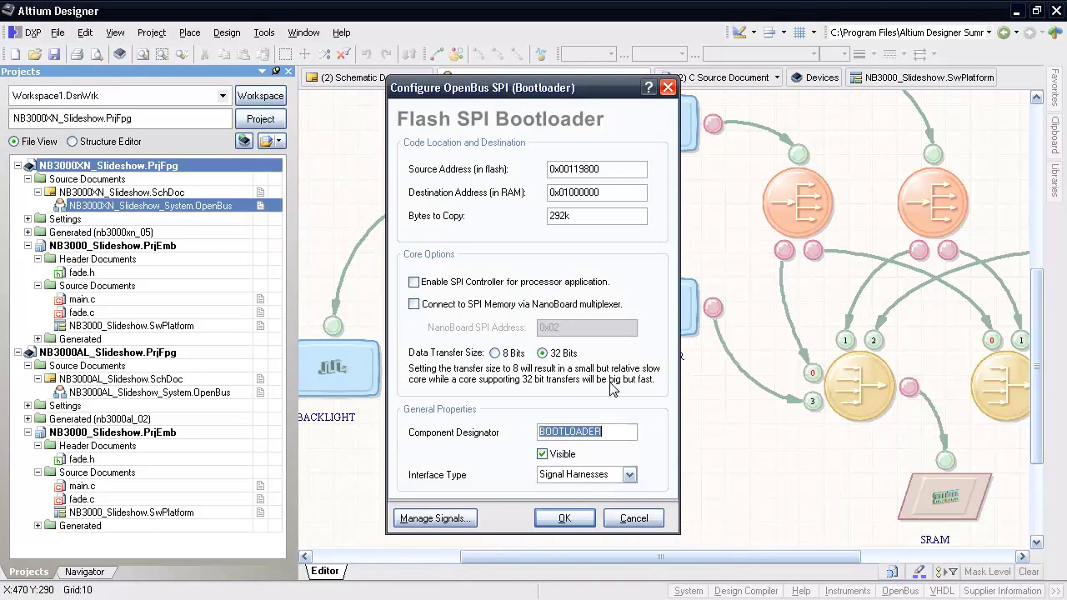
pyautogui.click(440, 305)
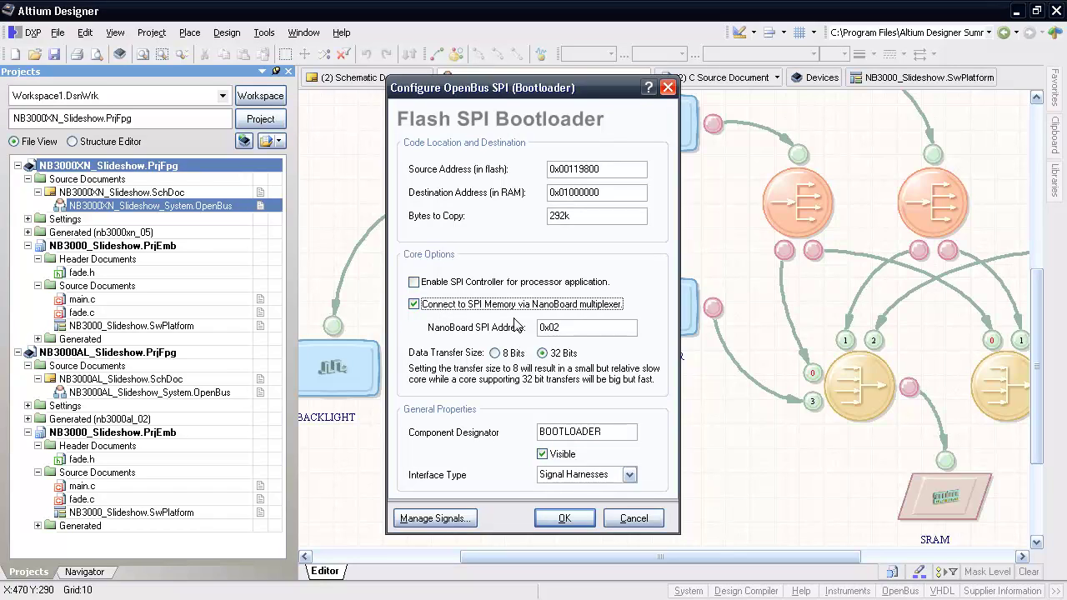
pyautogui.click(558, 328)
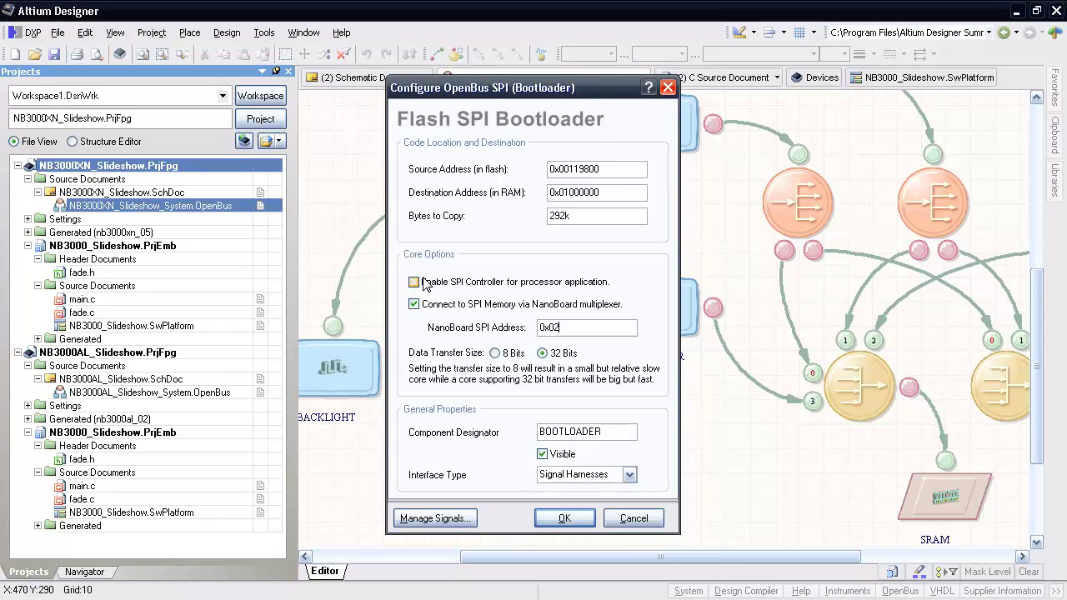
pyautogui.click(440, 305)
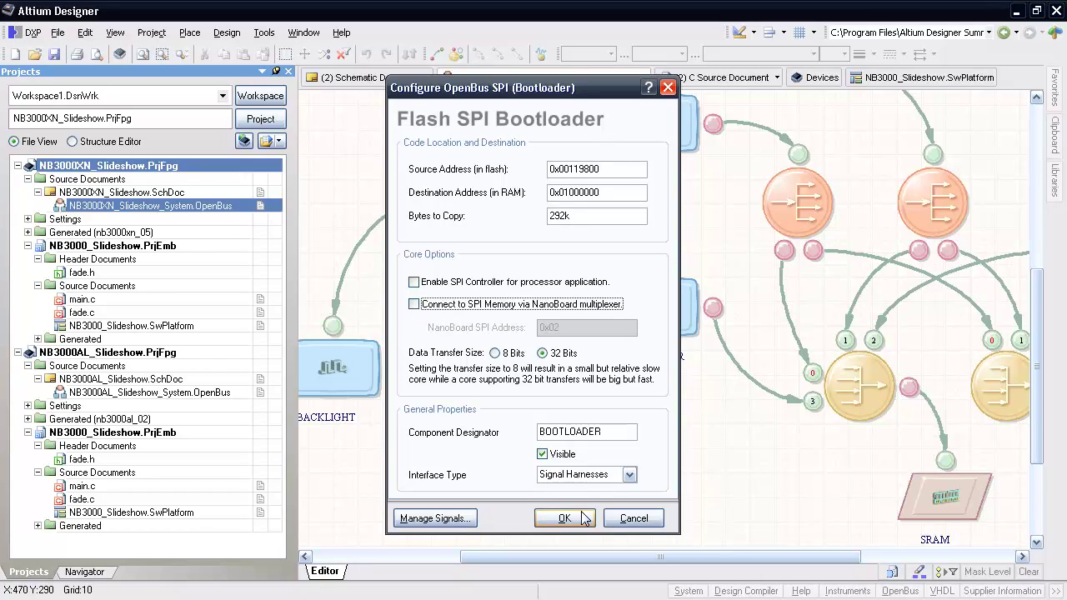
# Close the bootloader settings and explore the NB3000XN_Slideshow.PrjFpg folder to select FlashUtility.exe
pyautogui.click(642, 521)
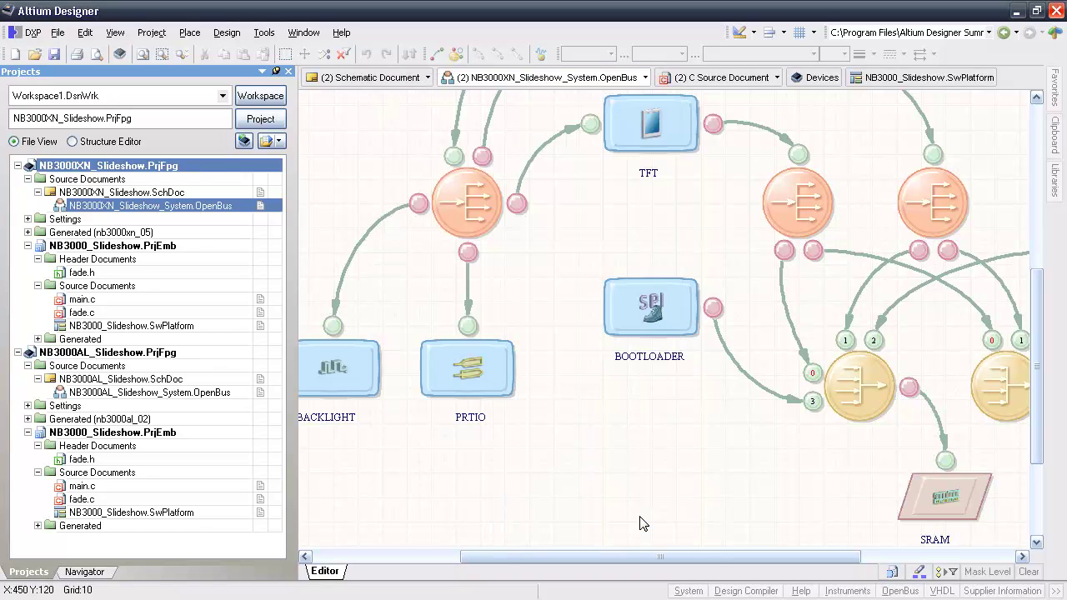
pyautogui.click(168, 169)
pyautogui.rightClick(169, 170)
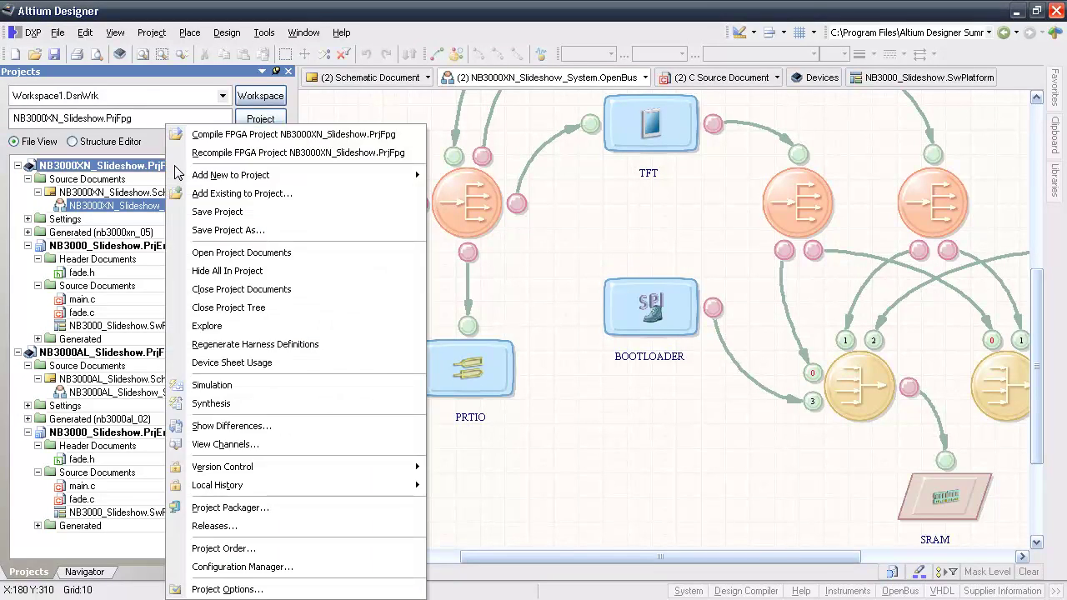
pyautogui.click(230, 325)
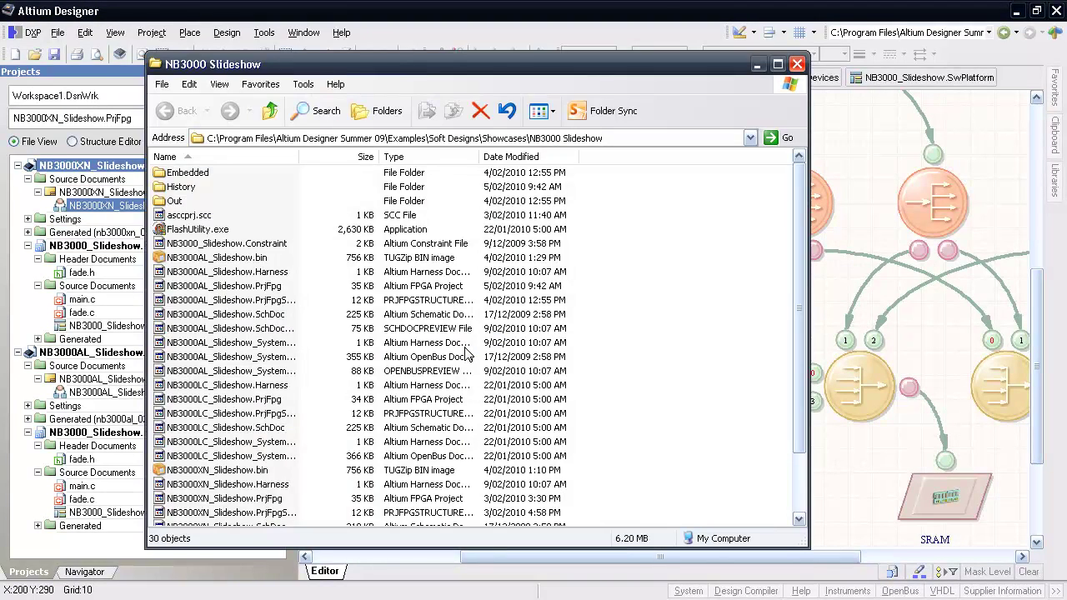
pyautogui.click(198, 234)
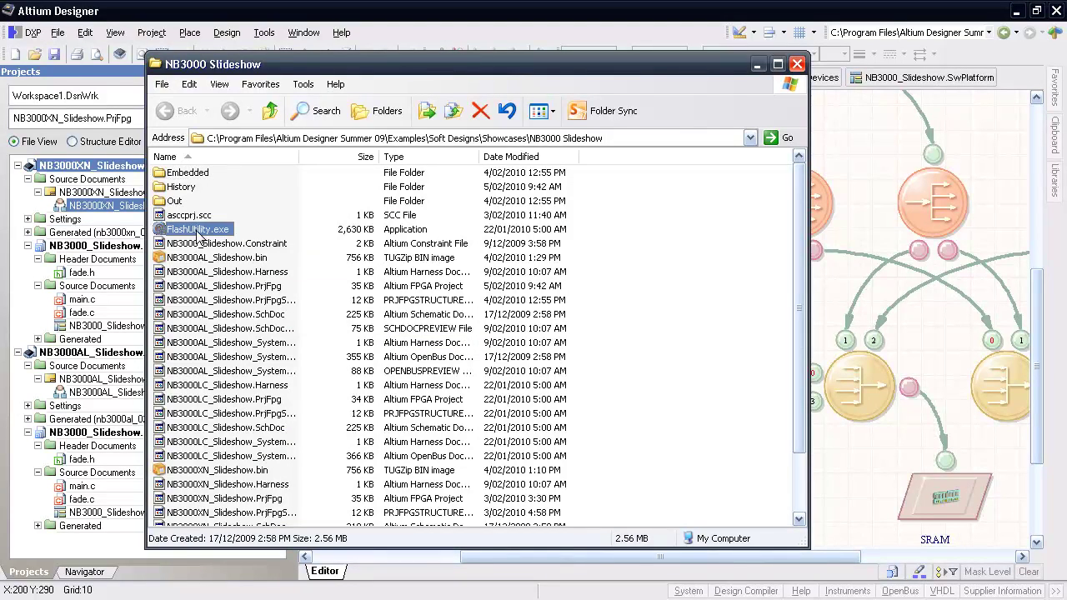
# Run FlashUtility.exe, check the bit and hex inputs, generate NB3000XN_Slideshow.bin, then close it
pyautogui.doubleClick(196, 233)
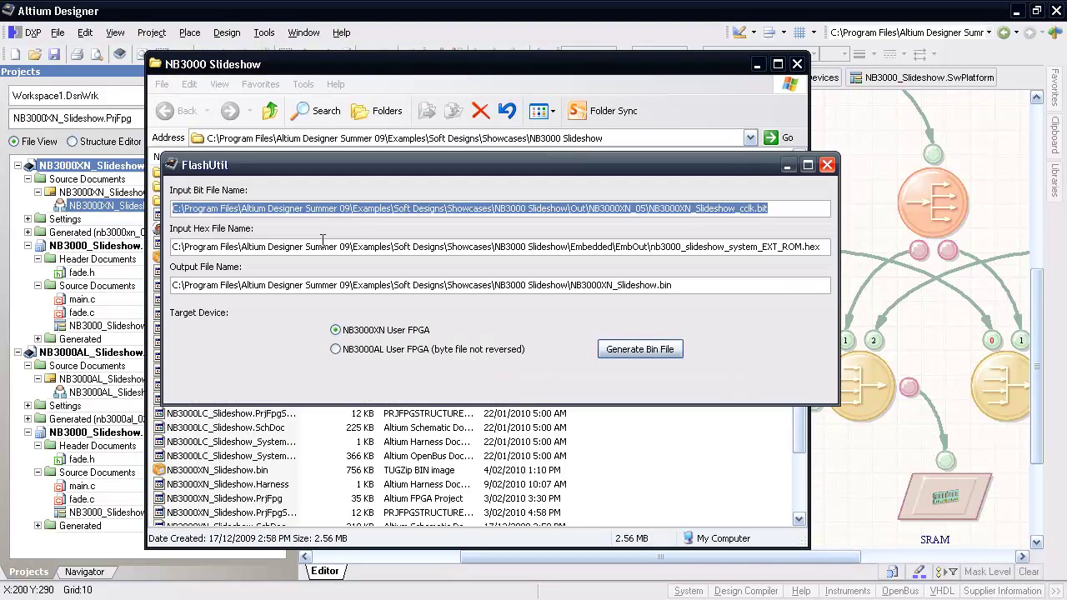
pyautogui.moveTo(273, 210); pyautogui.dragTo(780, 221)
pyautogui.click(671, 214)
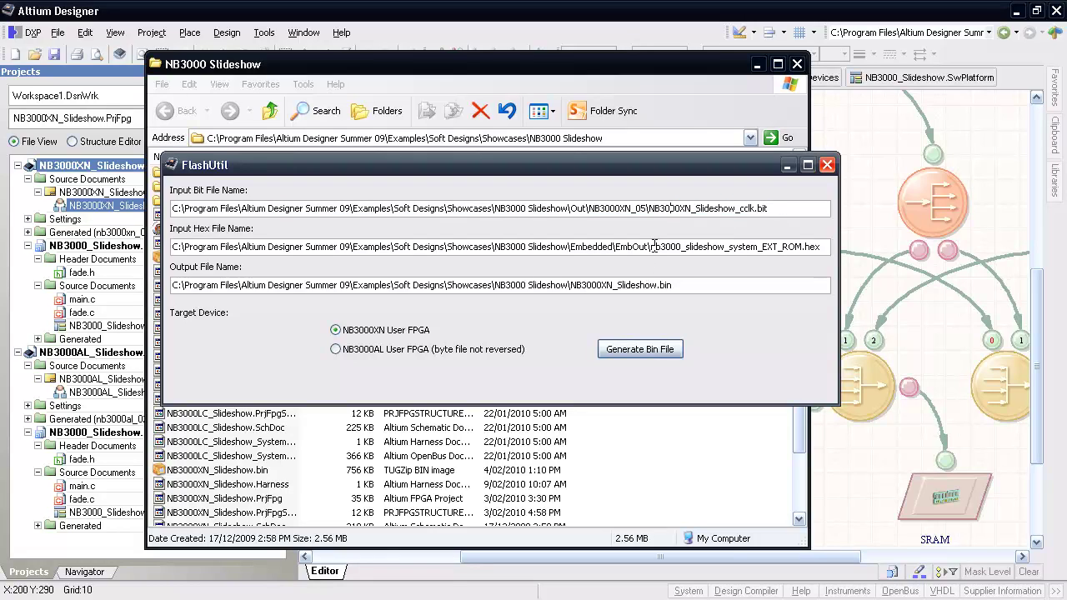
pyautogui.moveTo(653, 246); pyautogui.dragTo(825, 269)
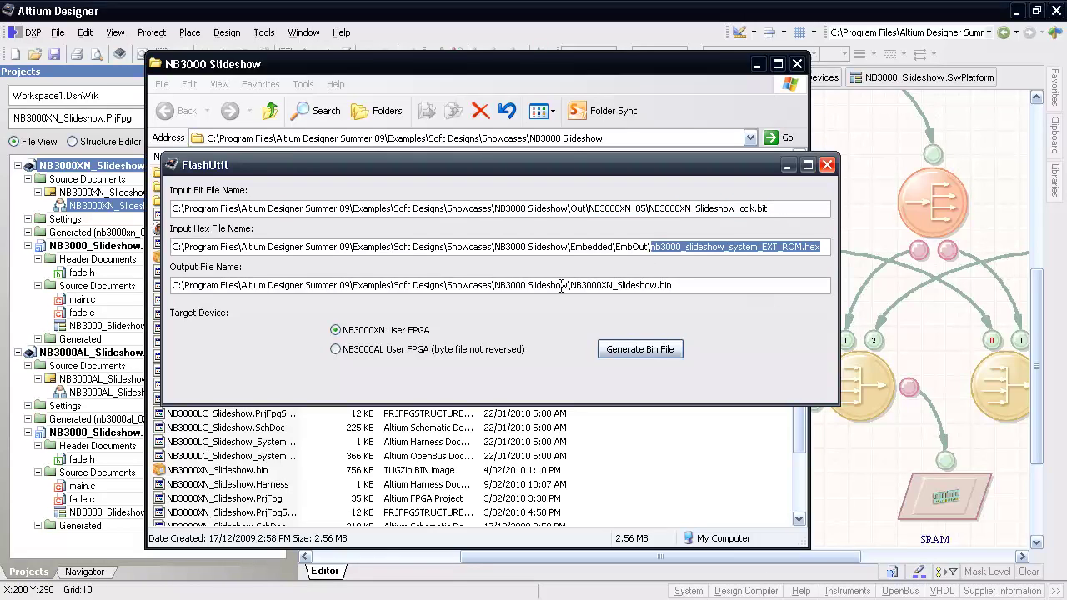
pyautogui.moveTo(569, 285); pyautogui.dragTo(675, 285)
pyautogui.click(648, 353)
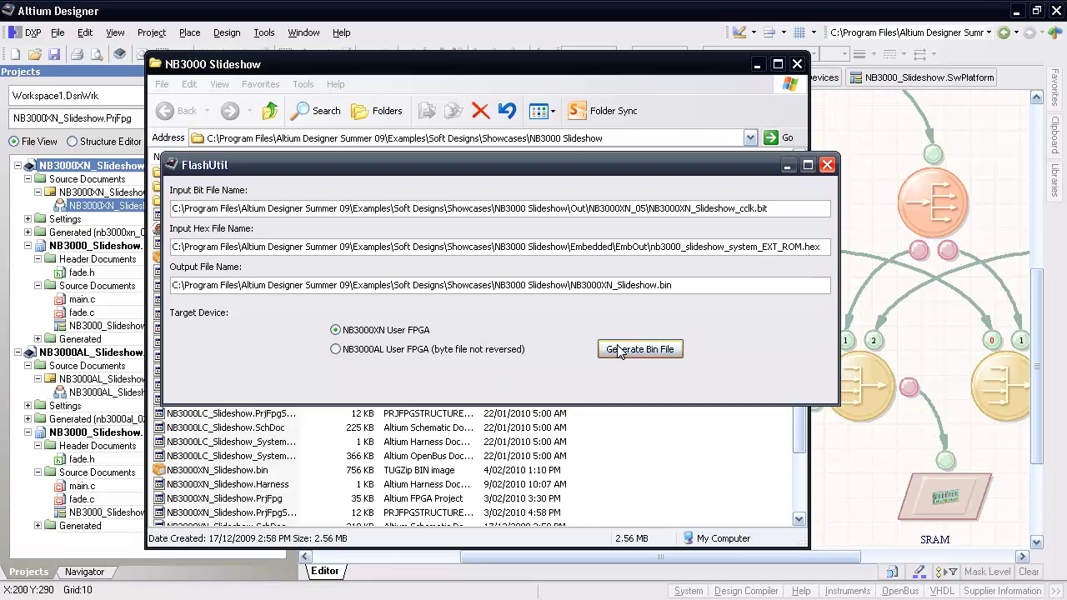
pyautogui.click(621, 352)
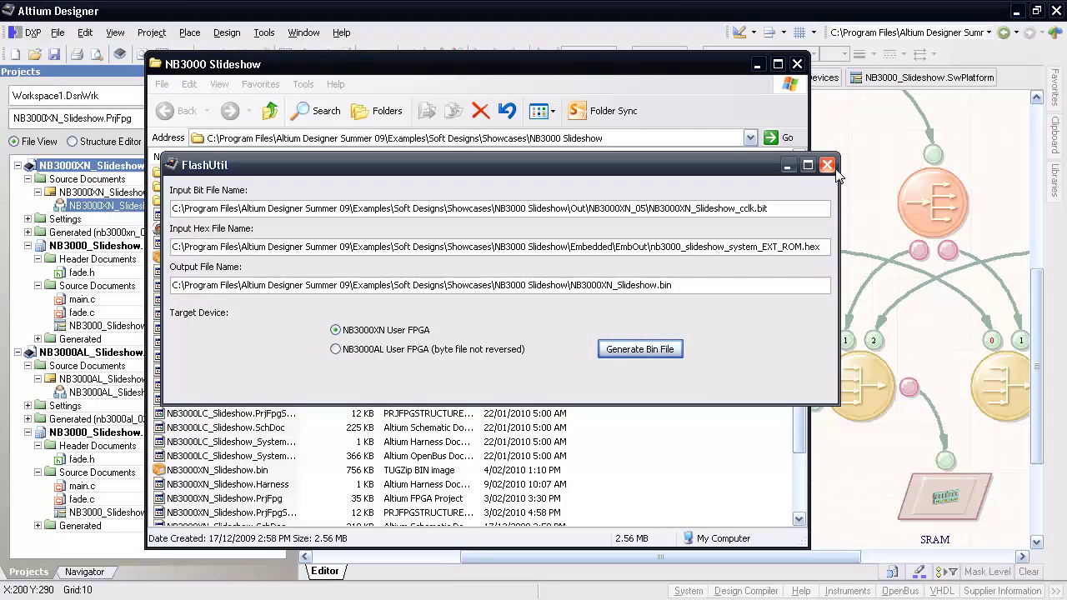
pyautogui.click(827, 164)
# Close the slideshow folder window and connect live to the hardware in the Devices view
pyautogui.click(797, 63)
pyautogui.click(120, 54)
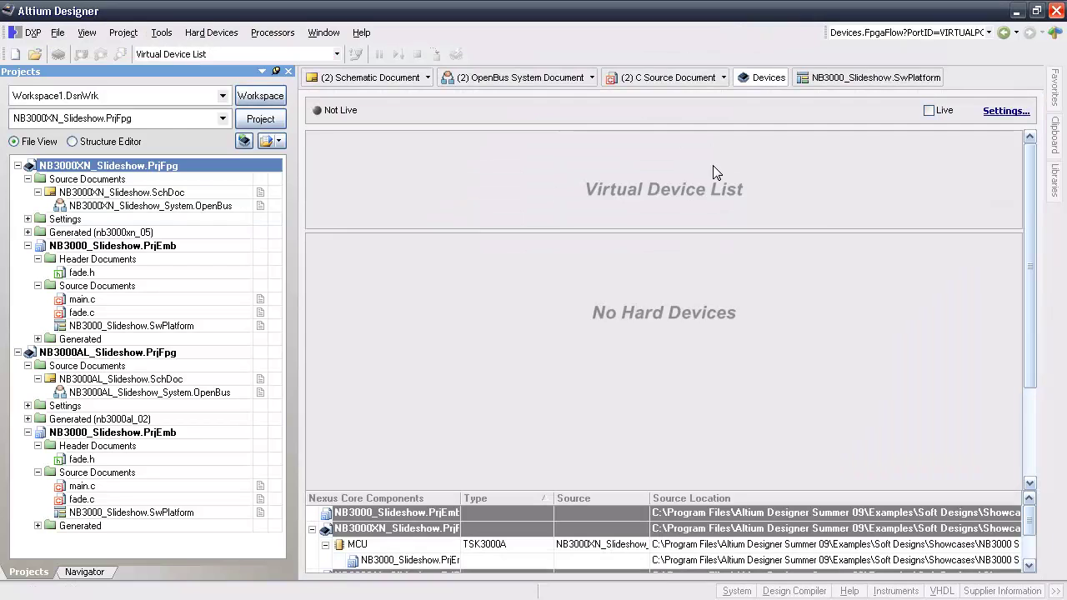
pyautogui.click(928, 110)
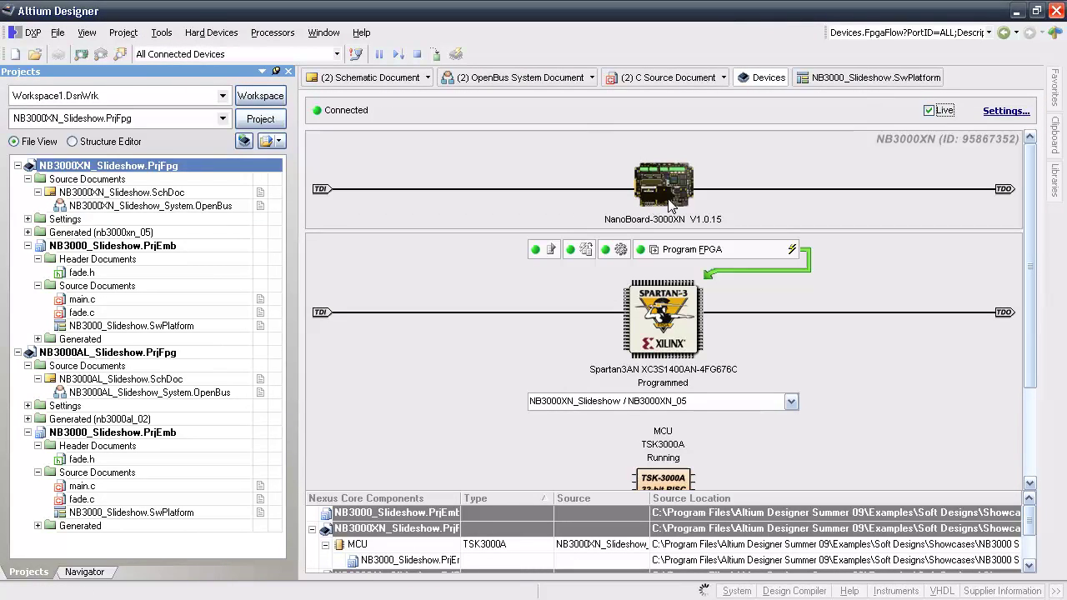
# Erase the Spartan FPGA's entire flash and write NB3000XN_Slideshow.bin into it
pyautogui.rightClick(653, 336)
pyautogui.moveTo(675, 419)
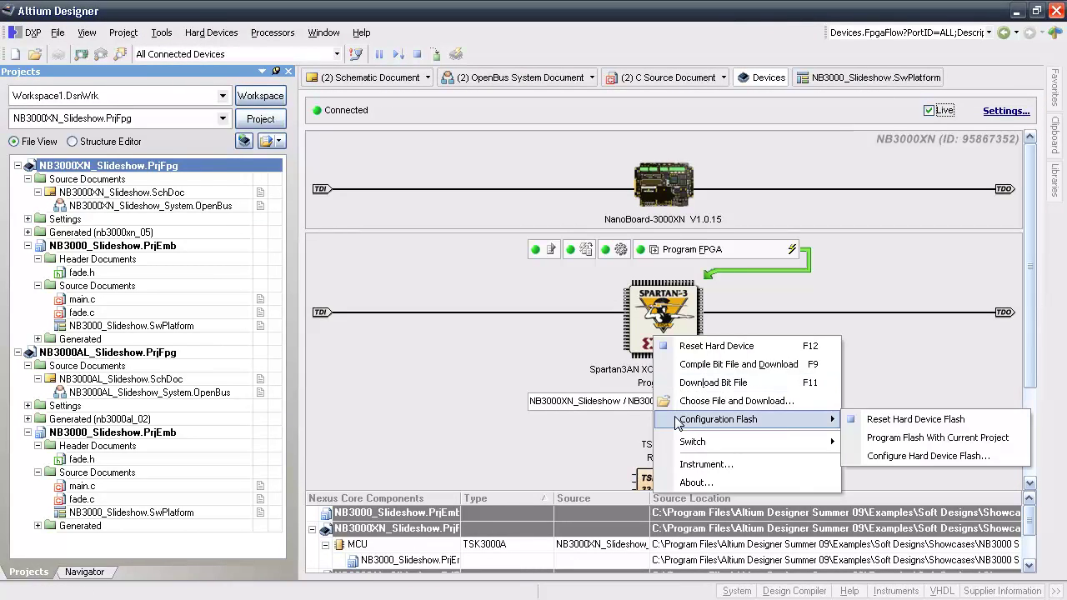
pyautogui.click(898, 439)
pyautogui.click(754, 251)
pyautogui.click(467, 250)
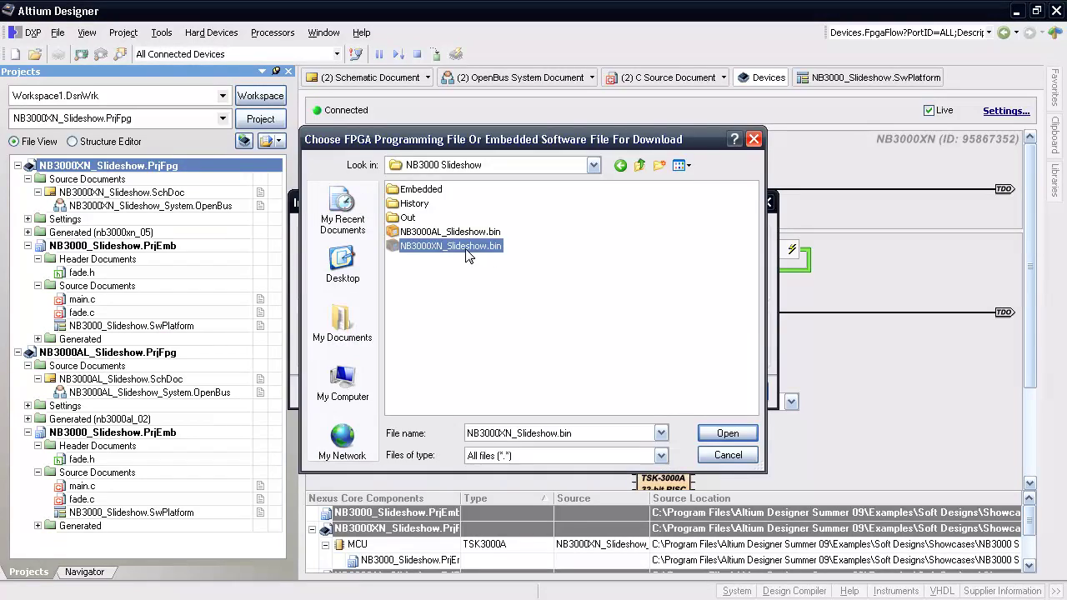
pyautogui.click(725, 408)
pyautogui.click(552, 340)
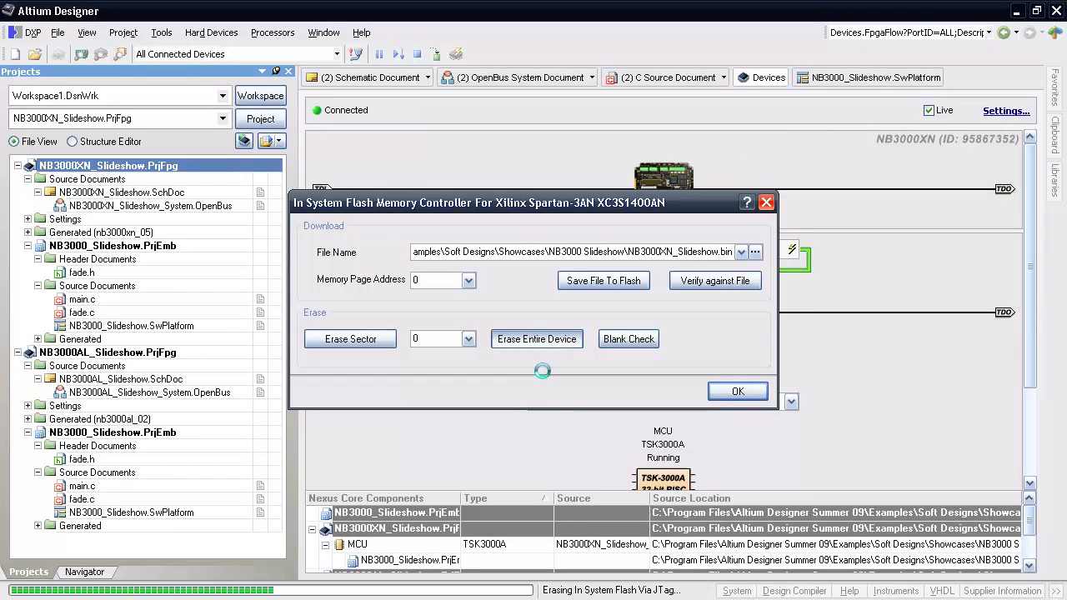
pyautogui.click(531, 330)
pyautogui.click(604, 280)
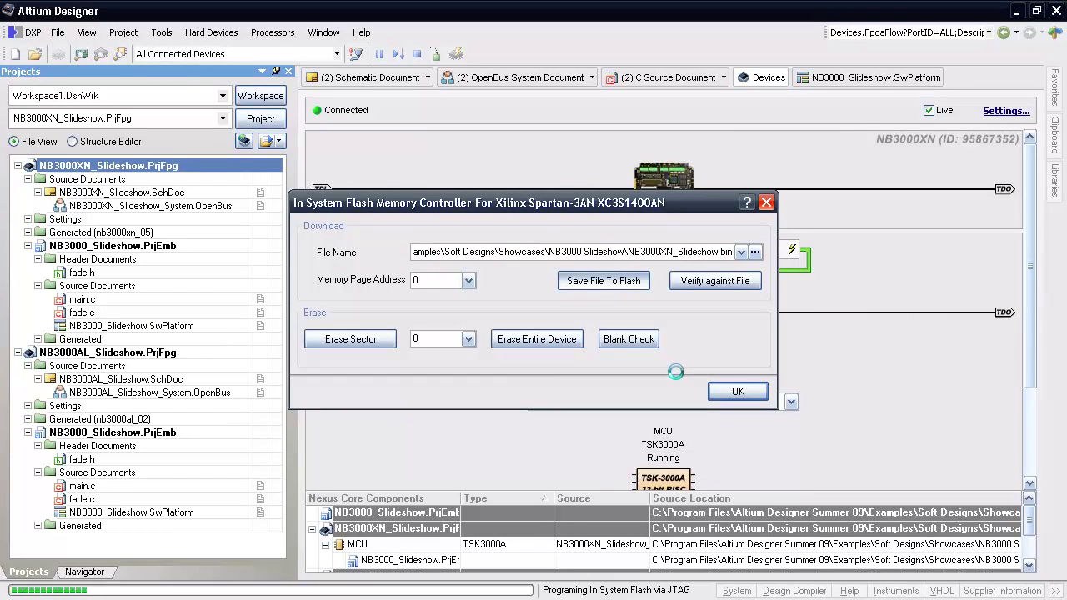
pyautogui.click(531, 332)
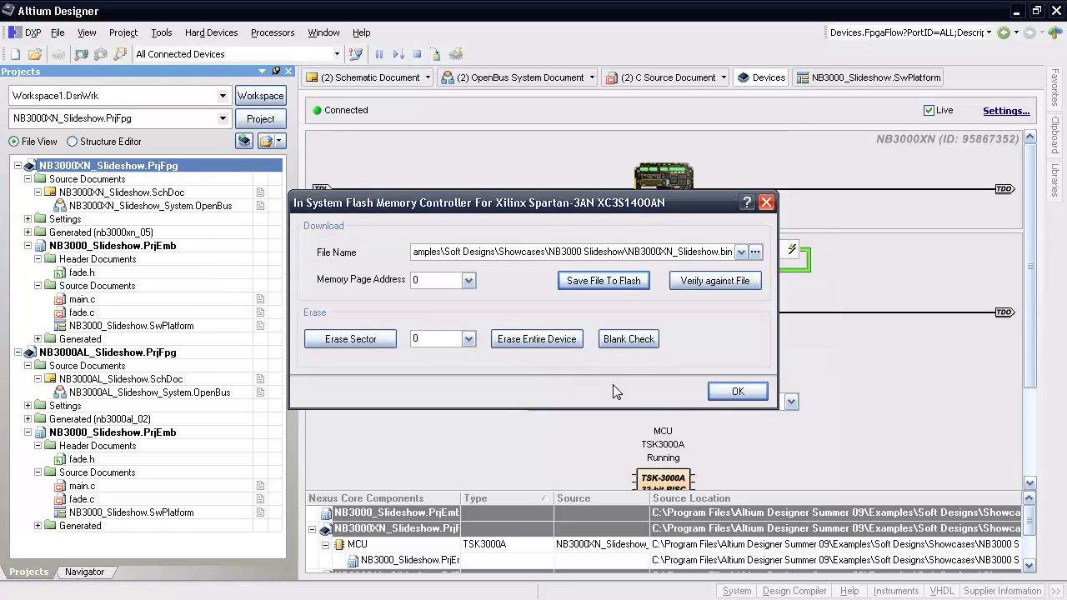
pyautogui.click(738, 391)
# Set the NanoBoard firmware auto-boot source to 'FPGA flash if available' and close the Instrument Rack
pyautogui.rightClick(656, 190)
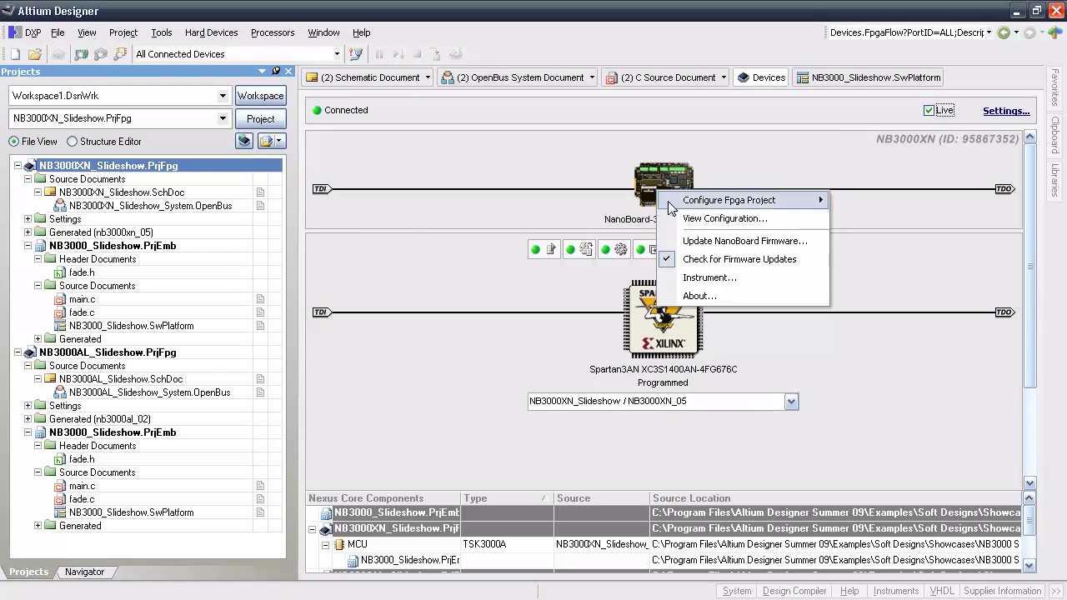
pyautogui.click(667, 275)
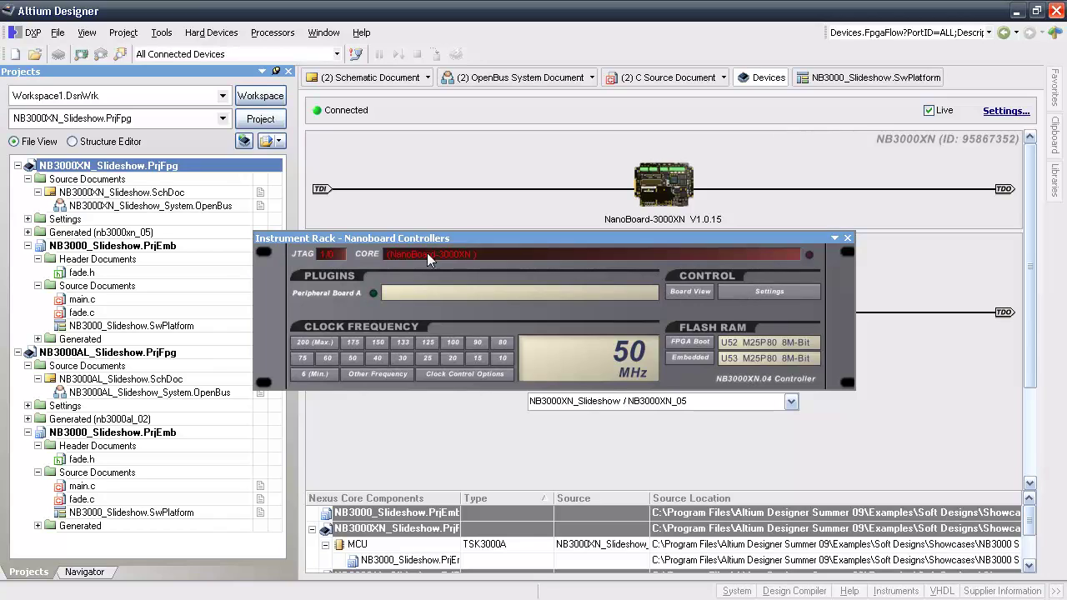
pyautogui.click(414, 256)
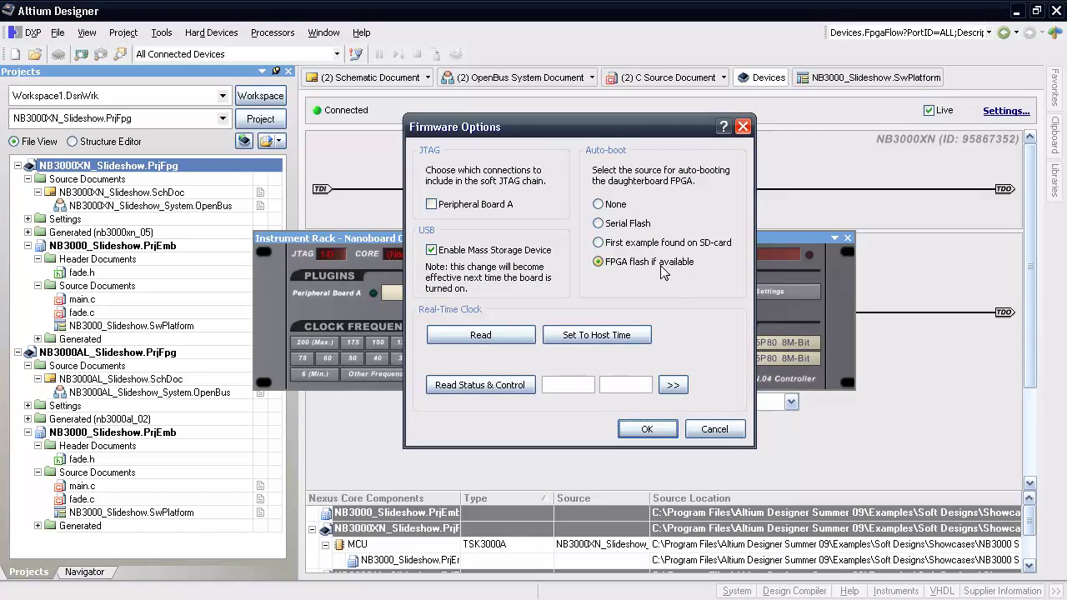
pyautogui.click(647, 428)
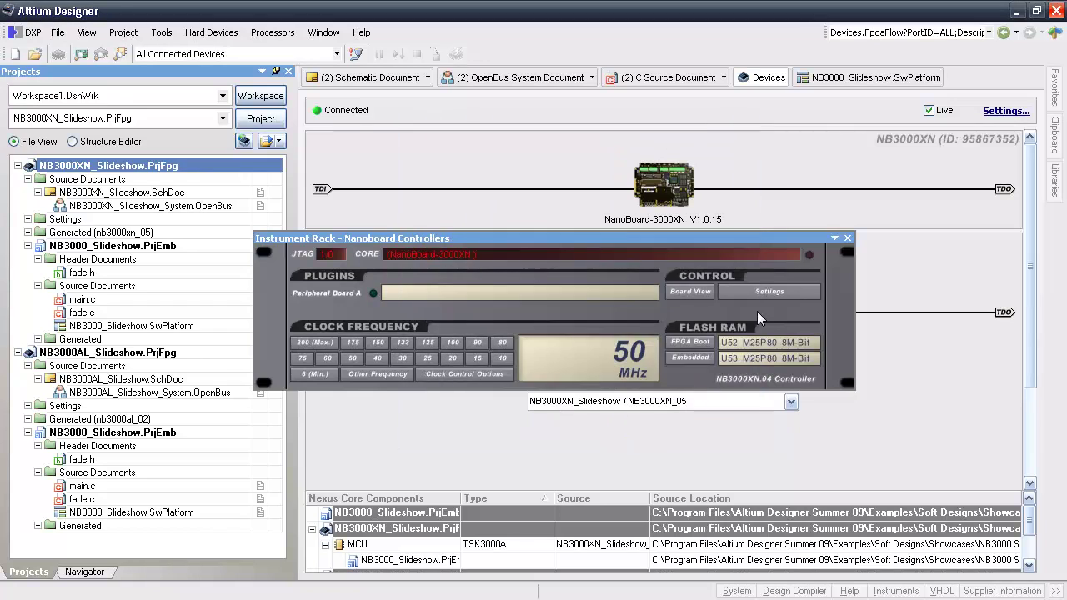
pyautogui.click(848, 241)
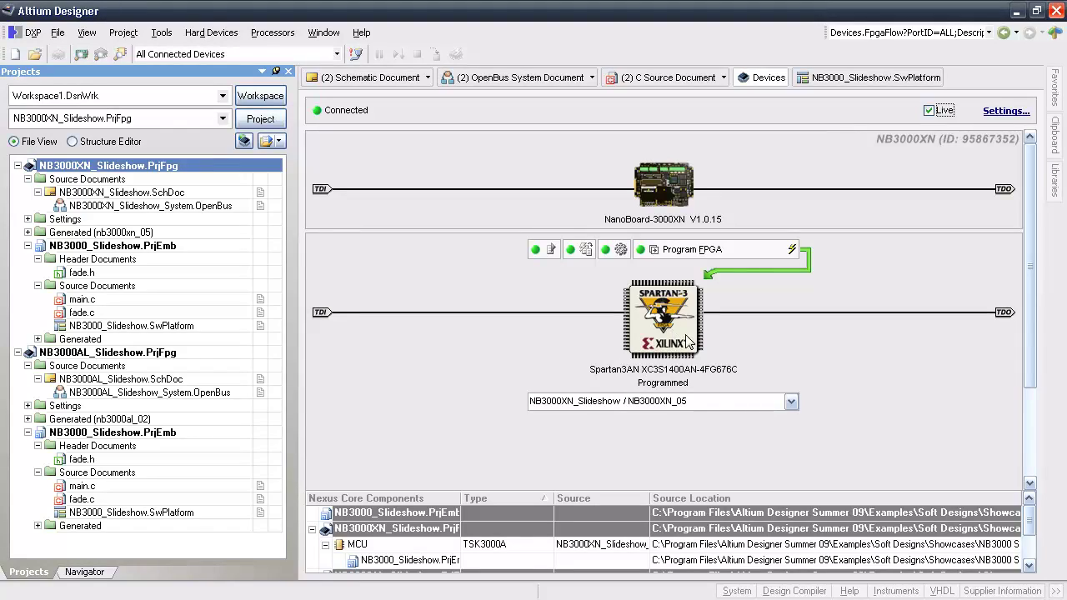
# Toggle Live off and on to detect the NB3000AL board and its Cyclone III FPGA
pyautogui.click(929, 110)
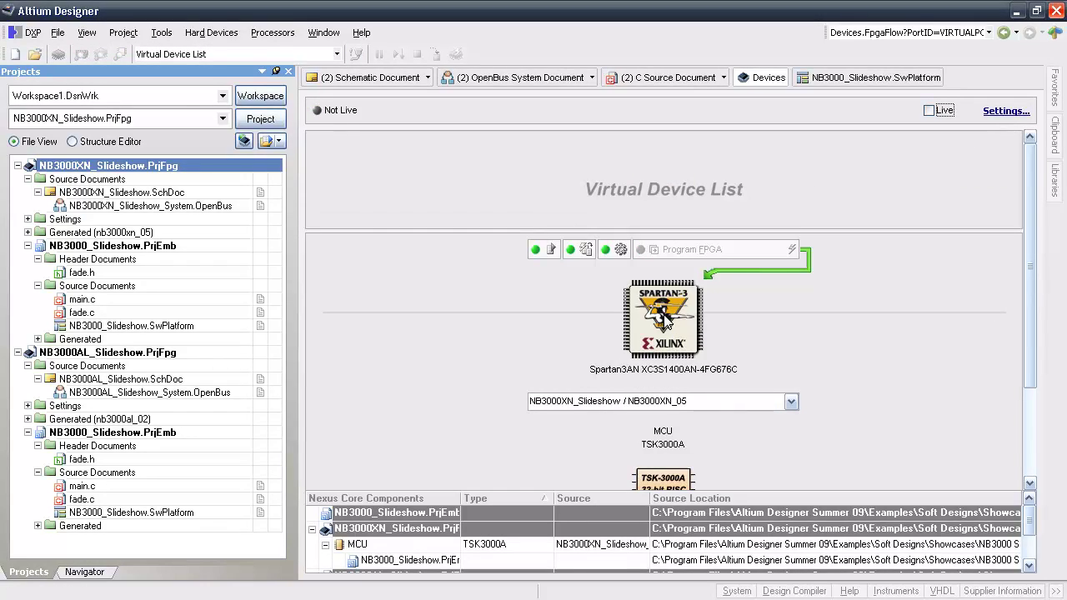
pyautogui.click(928, 110)
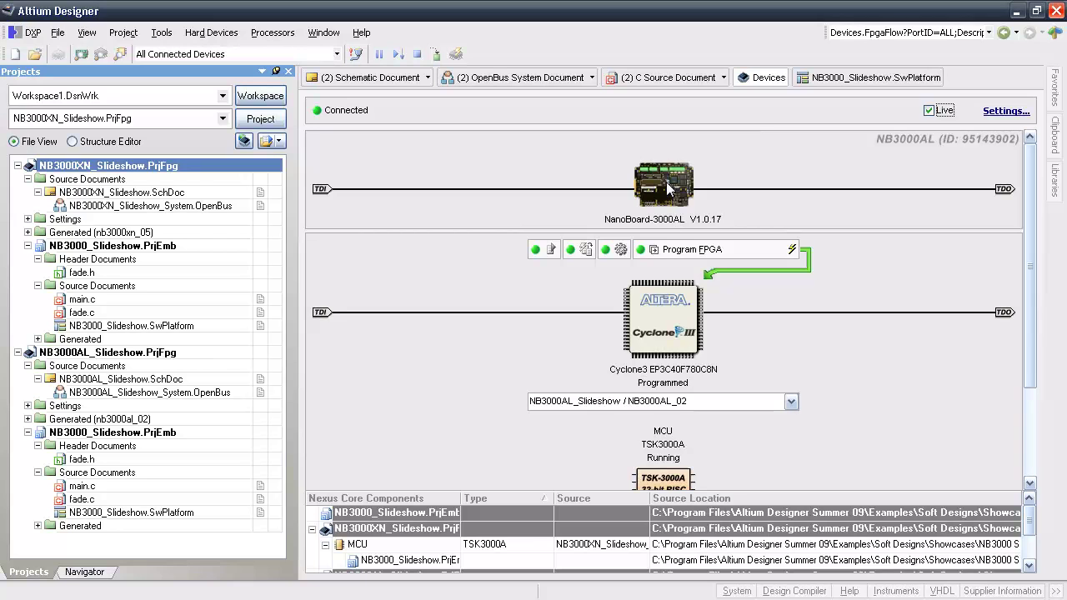
# Open the NB3000AL_Slideshow schematic and its NB3000AL OpenBus system document
pyautogui.doubleClick(95, 380)
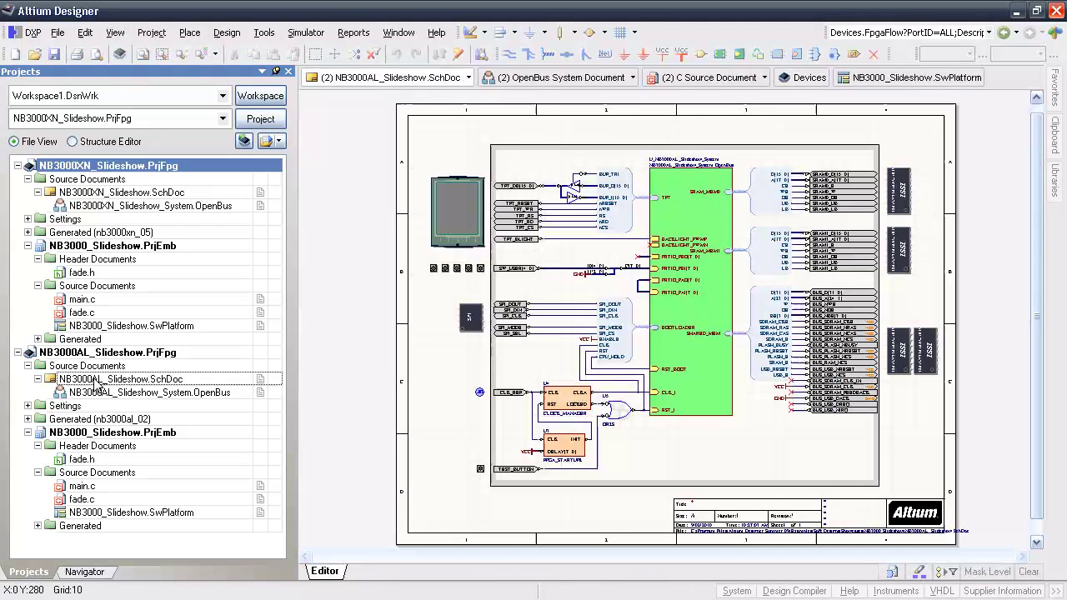
pyautogui.doubleClick(93, 393)
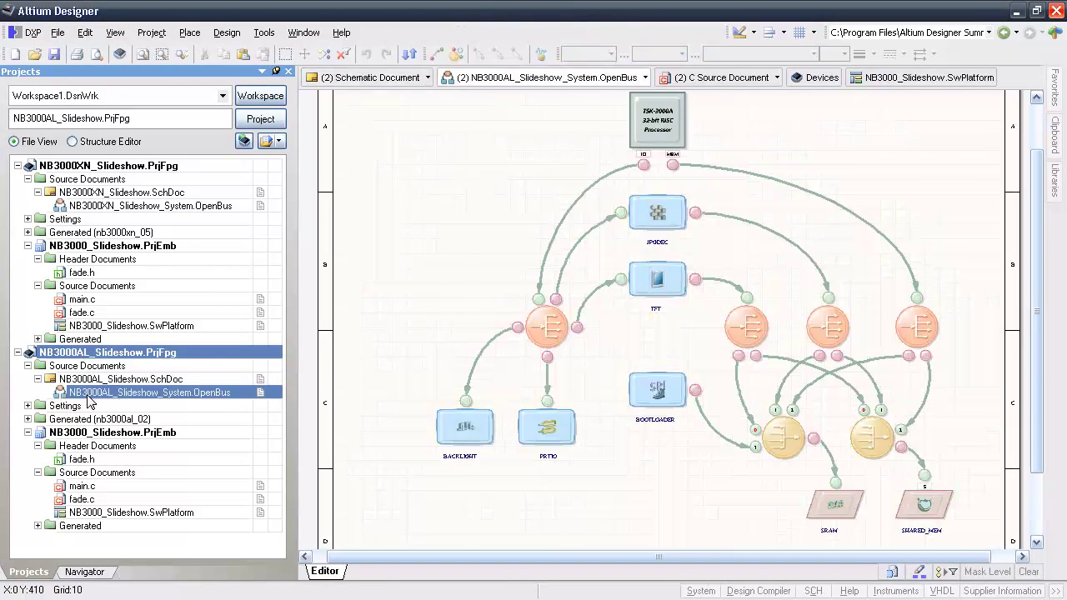
pyautogui.doubleClick(92, 382)
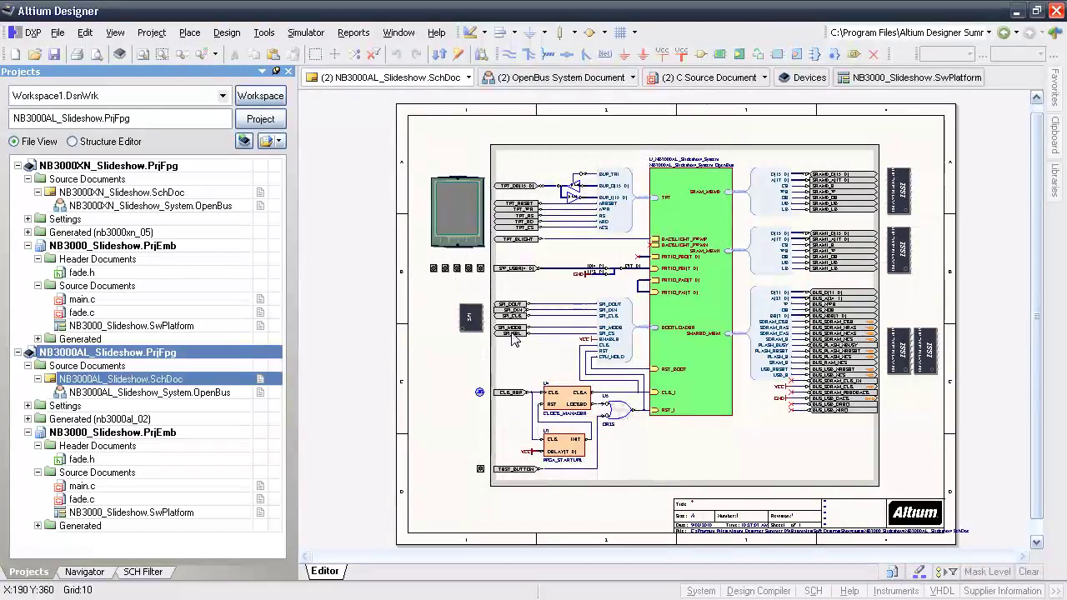
pyautogui.keyDown('ctrl'); pyautogui.scroll(3, 509, 331); pyautogui.keyUp('ctrl')
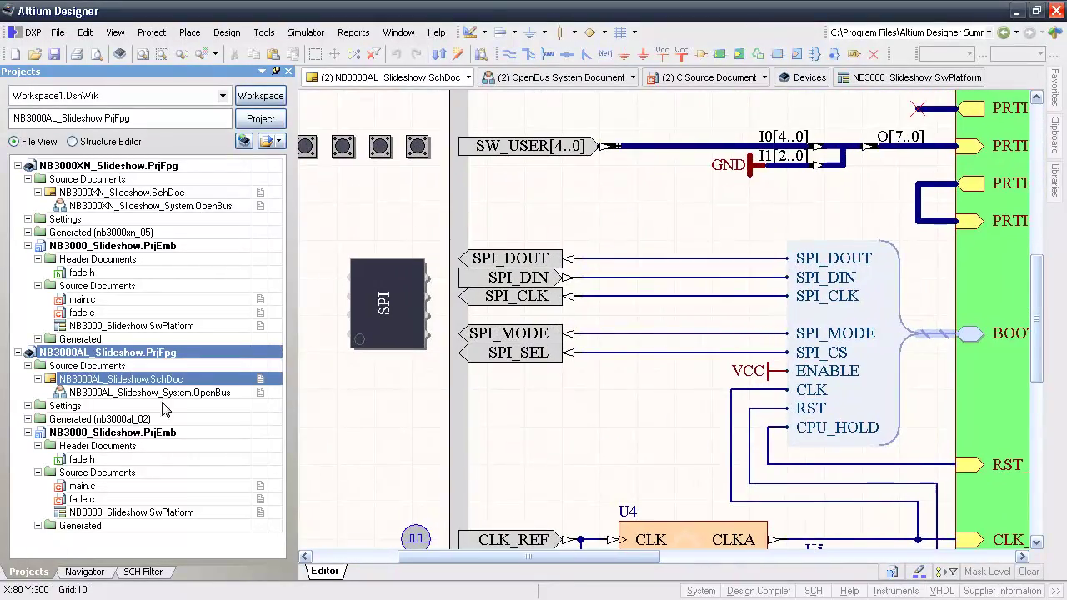
pyautogui.doubleClick(150, 392)
# Check the BOOTLOADER's flash source address 0x00075800 and cancel without changes
pyautogui.rightClick(650, 393)
pyautogui.click(656, 380)
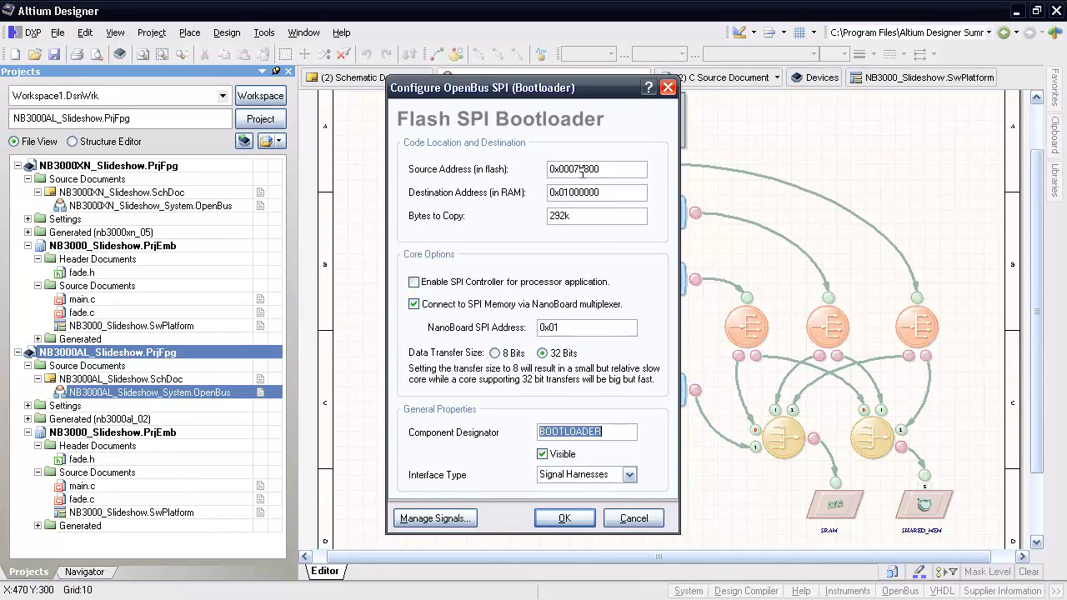
pyautogui.moveTo(579, 169); pyautogui.dragTo(587, 171)
pyautogui.click(611, 189)
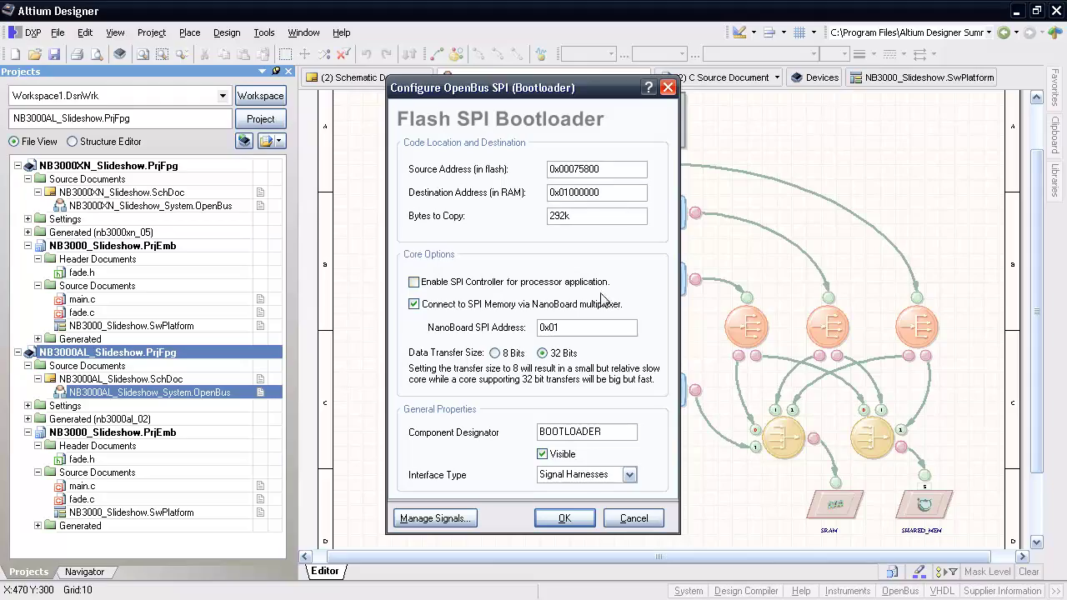
pyautogui.click(648, 514)
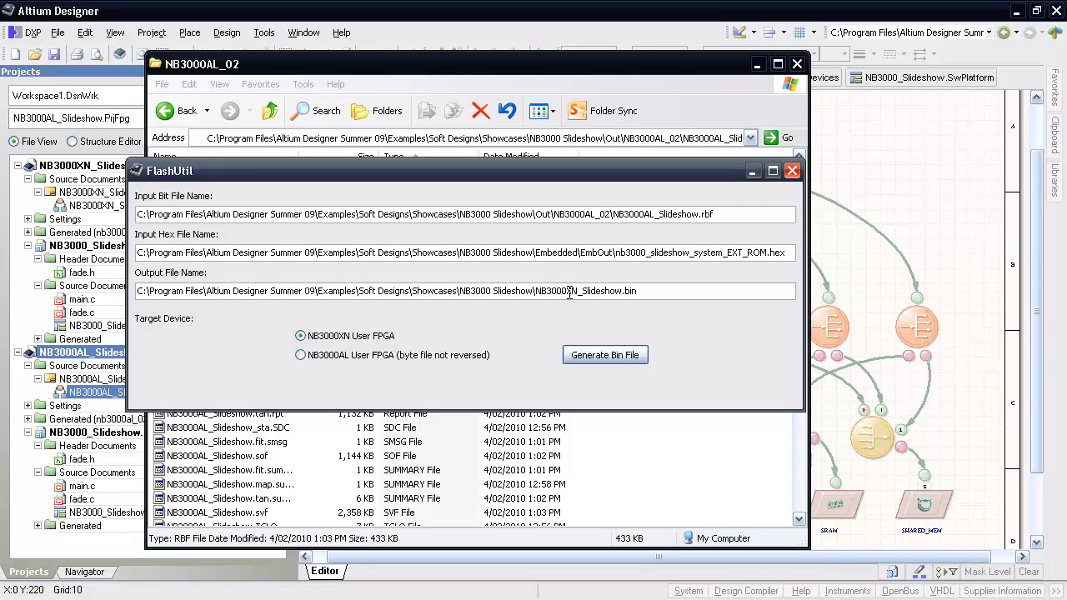
# Rename the output to NB3000AL_Slideshow.bin, target the NB3000AL User FPGA, and generate the bin file
pyautogui.moveTo(562, 292); pyautogui.dragTo(577, 294)
pyautogui.write('AL')
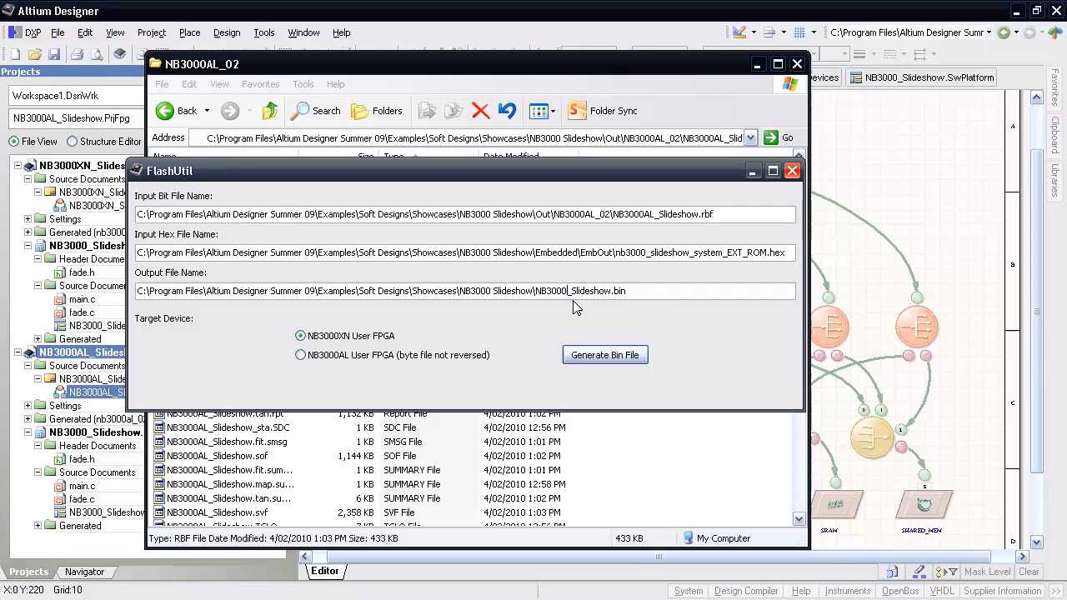
pyautogui.click(386, 357)
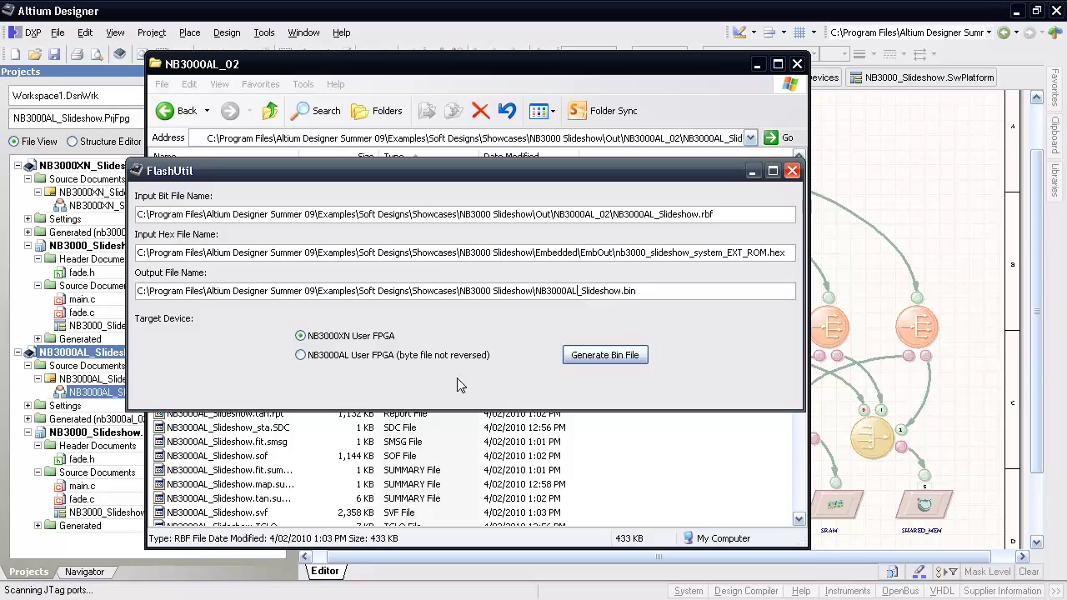
pyautogui.click(604, 355)
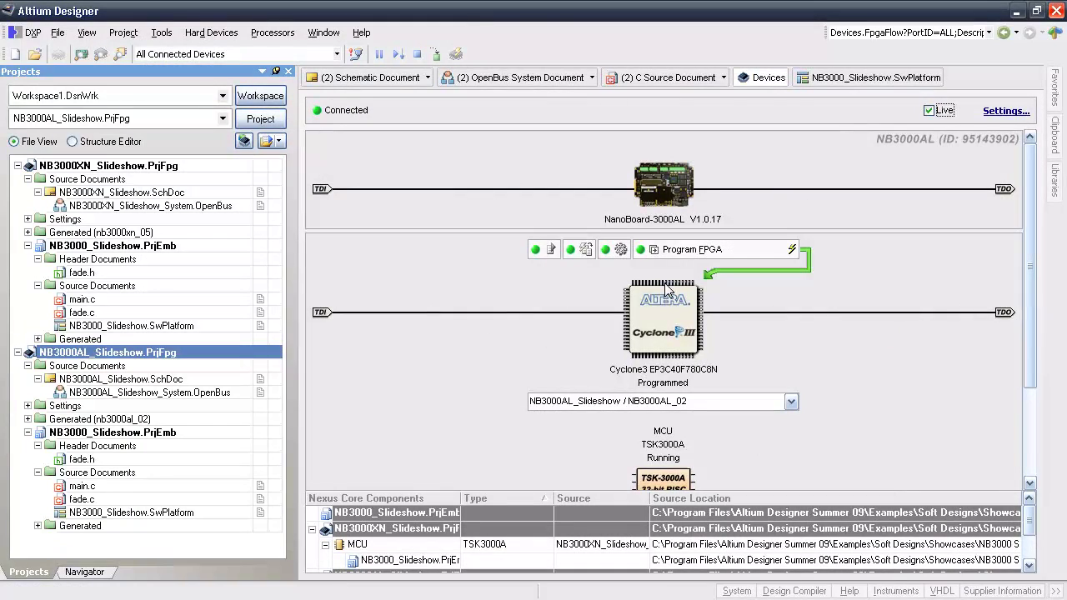
# Load NB3000AL_Slideshow.bin in the NanoBoard's FPGA Boot flash controller and save it to flash
pyautogui.rightClick(673, 183)
pyautogui.click(717, 269)
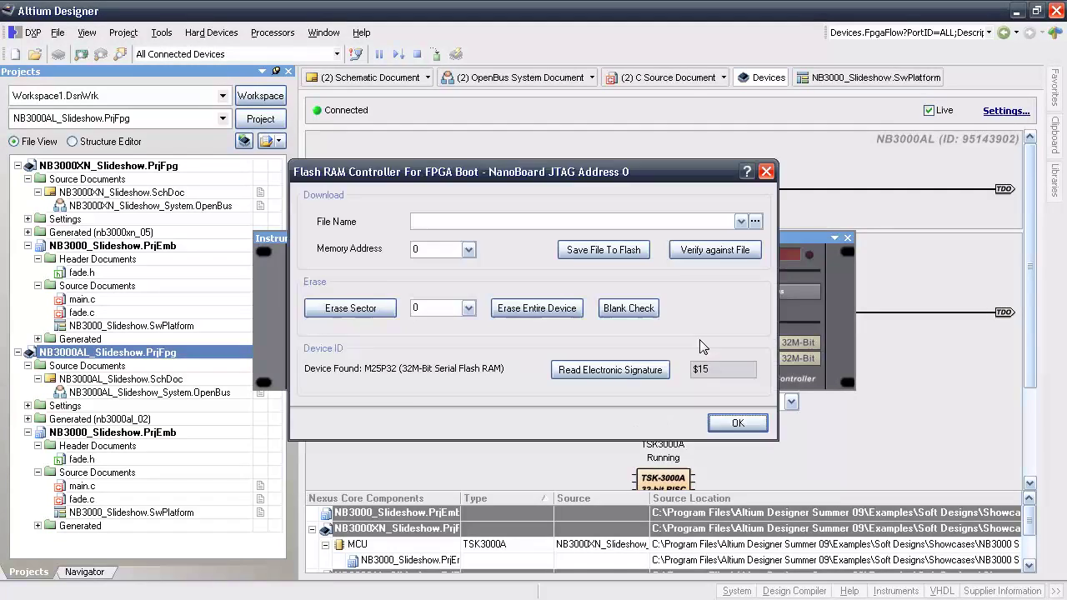
pyautogui.click(755, 222)
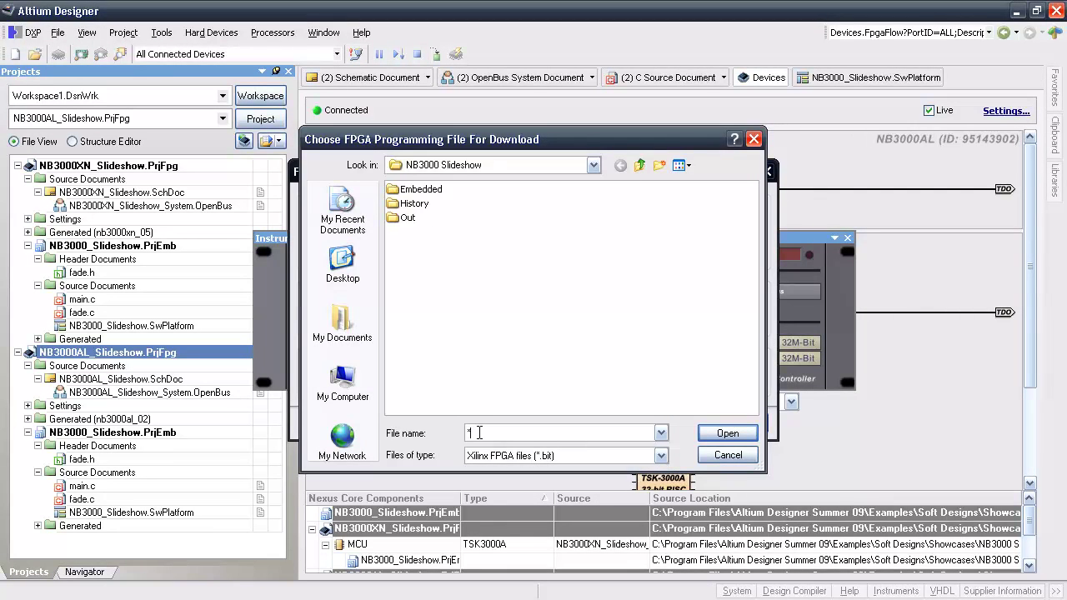
pyautogui.write('*')
pyautogui.press('Return')
pyautogui.doubleClick(434, 231)
pyautogui.click(604, 250)
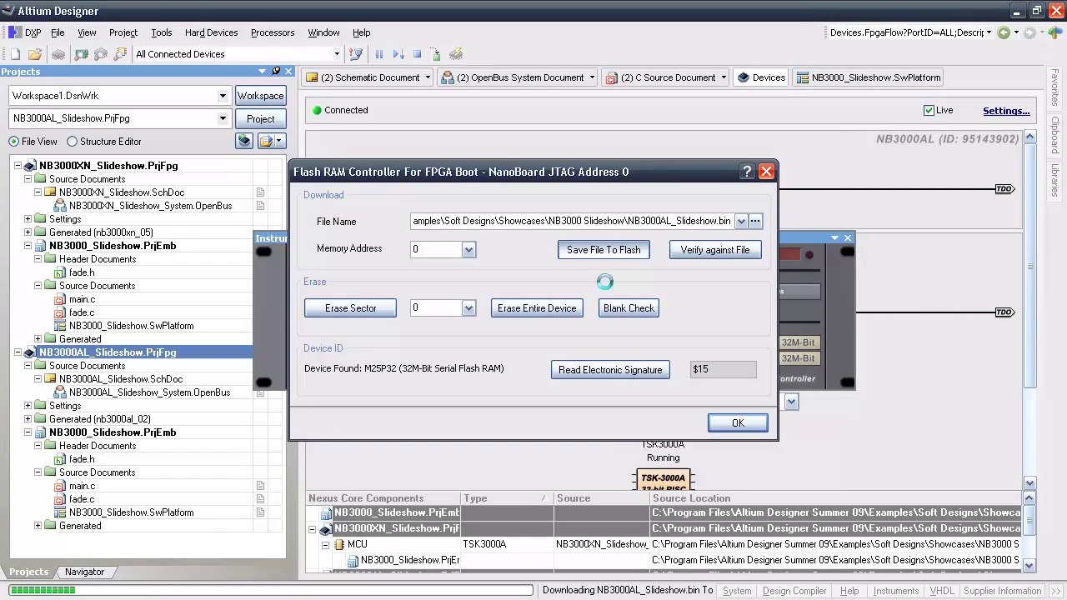